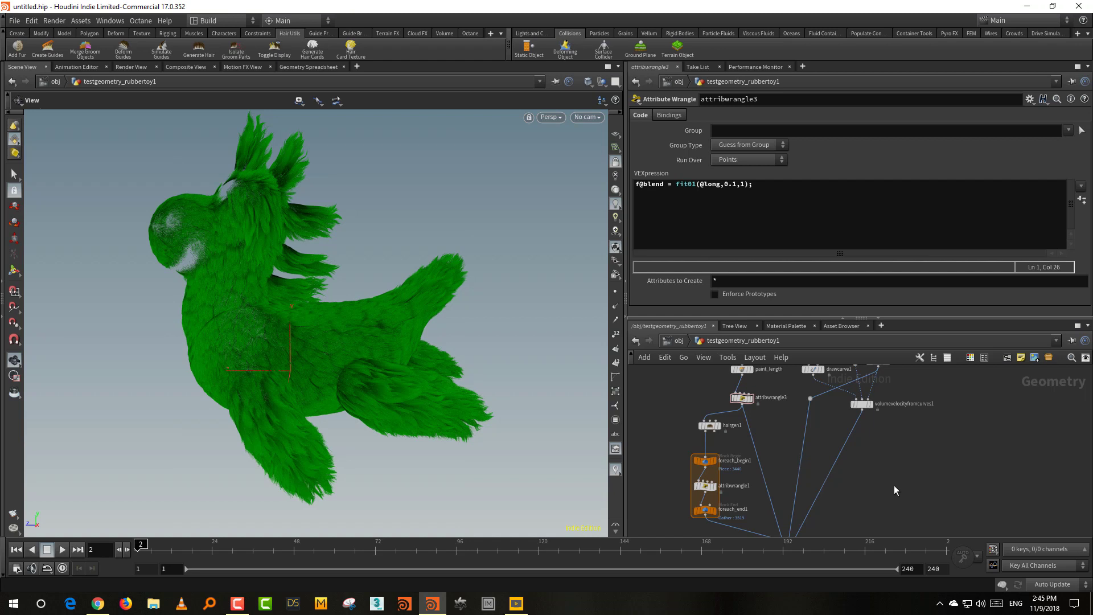
# Display the output of the hairgen1 node to view the raw generated hairs.
pyautogui.moveTo(903, 514); pyautogui.dragTo(889, 436, button='middle')
pyautogui.scroll(-3, 899, 445)
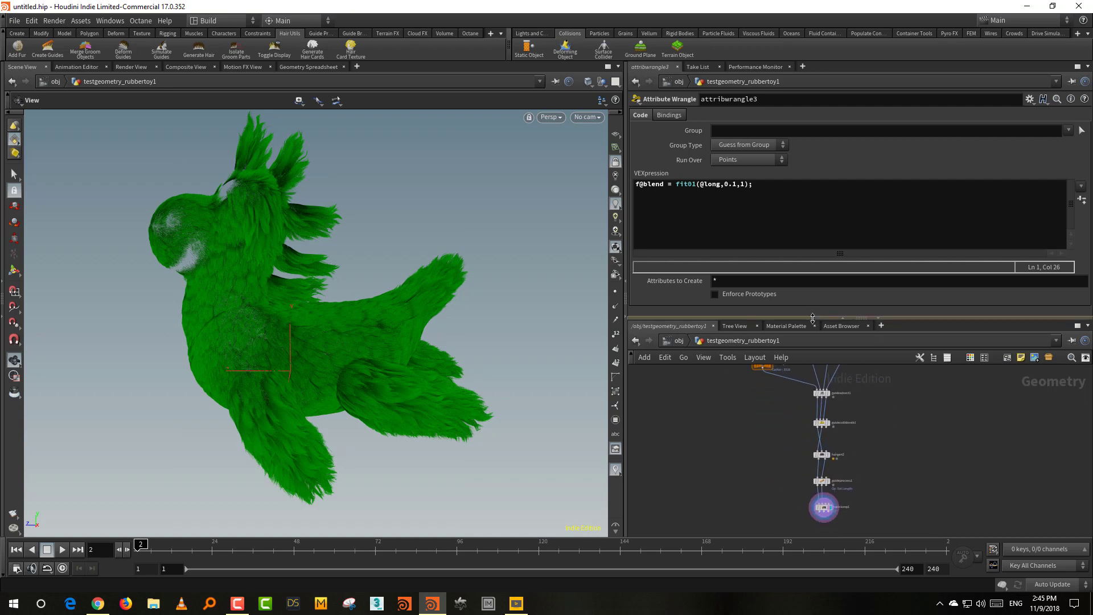
pyautogui.moveTo(871, 398); pyautogui.dragTo(897, 508, button='middle')
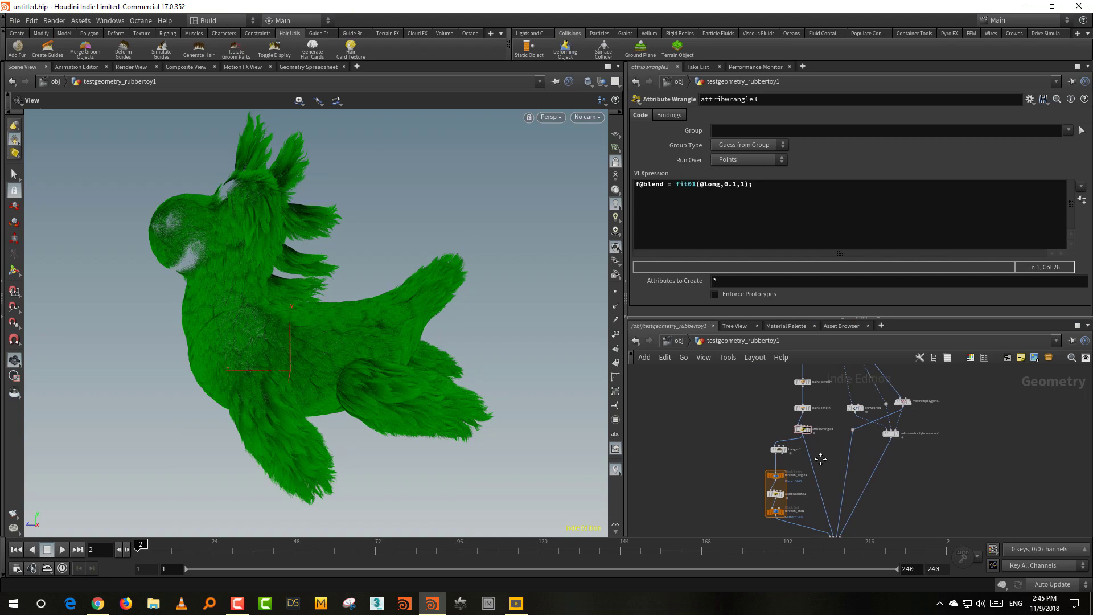
pyautogui.scroll(2, 821, 440)
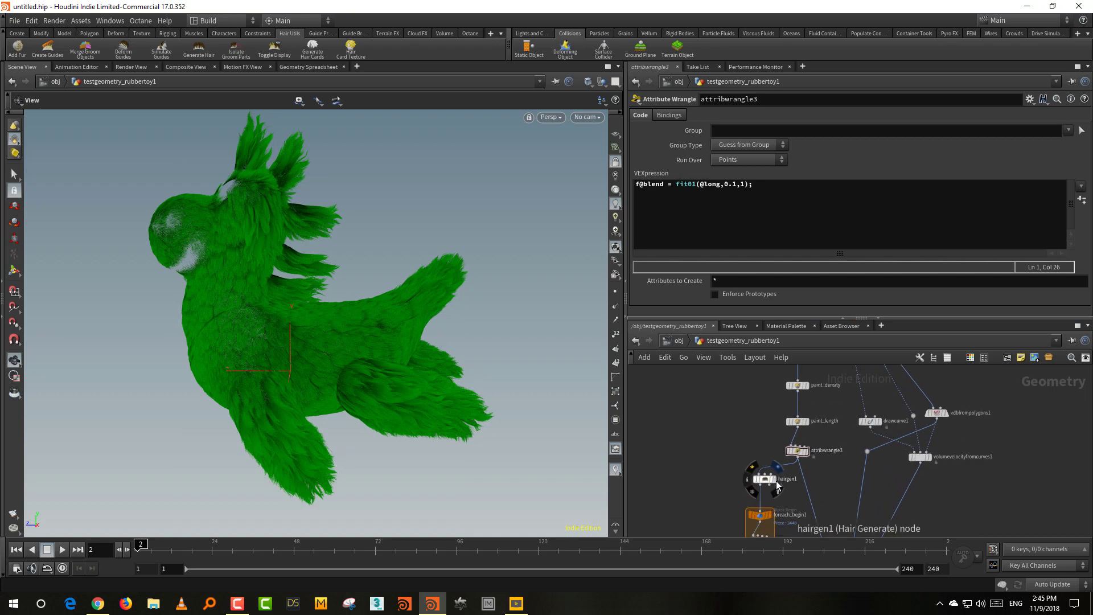
pyautogui.click(775, 479)
pyautogui.click(765, 479)
pyautogui.press('u')
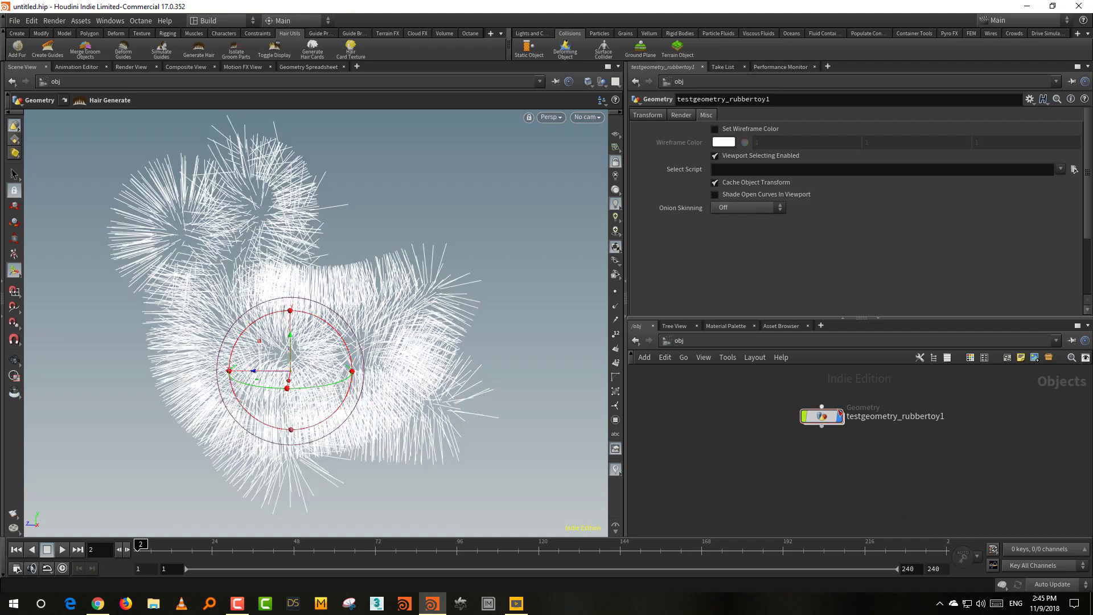
pyautogui.press('i')
# Display the guidecollidevdb1 node's output and examine the combed guides from another angle.
pyautogui.moveTo(919, 480); pyautogui.dragTo(920, 450, button='middle')
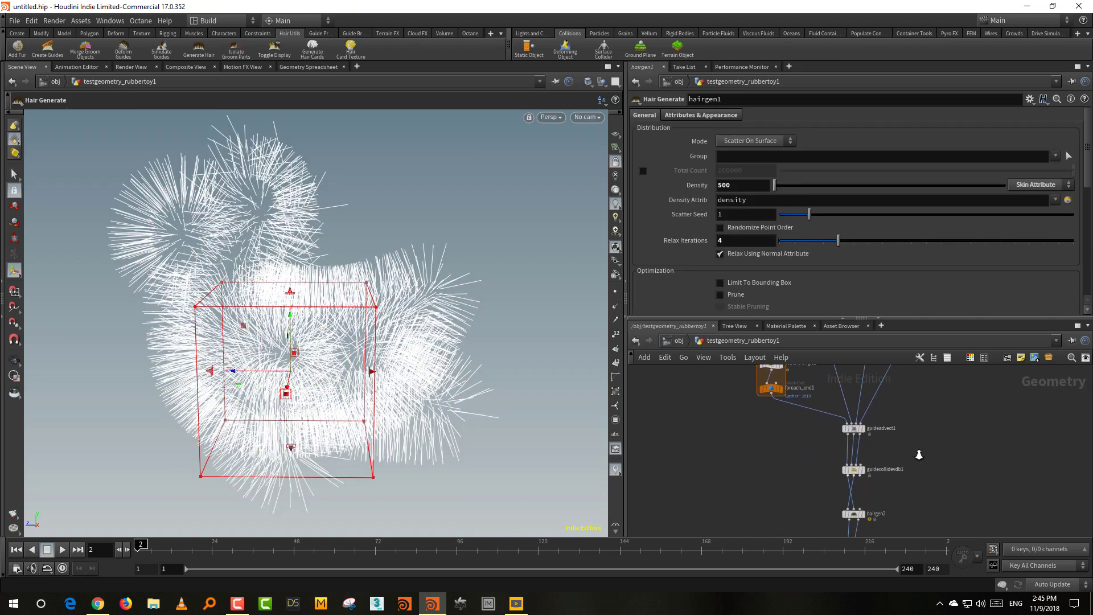
pyautogui.scroll(2, 922, 444)
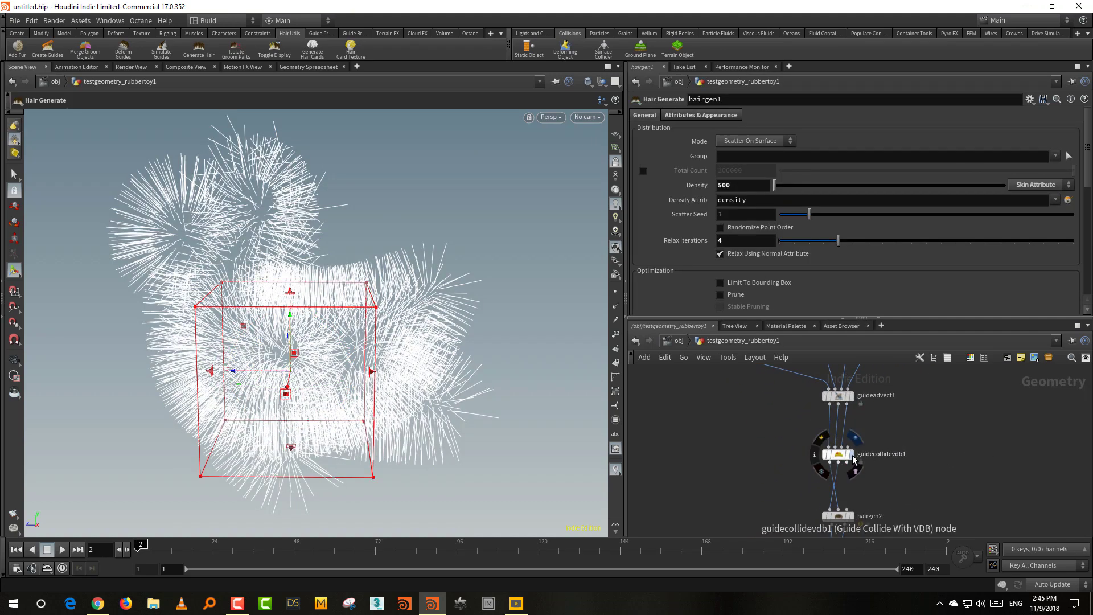
pyautogui.click(851, 459)
pyautogui.click(847, 453)
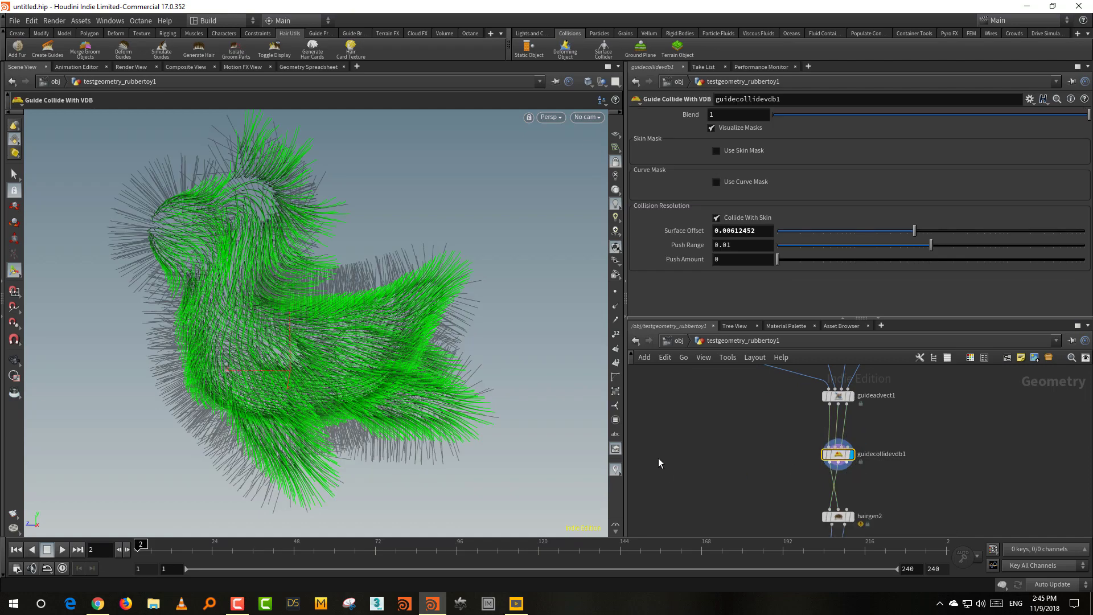
pyautogui.click(847, 453)
pyautogui.click(920, 429)
pyautogui.press('space')
pyautogui.moveTo(461, 460); pyautogui.dragTo(535, 436)
pyautogui.press('Return')
pyautogui.moveTo(926, 477); pyautogui.dragTo(905, 430, button='middle')
pyautogui.click(820, 415)
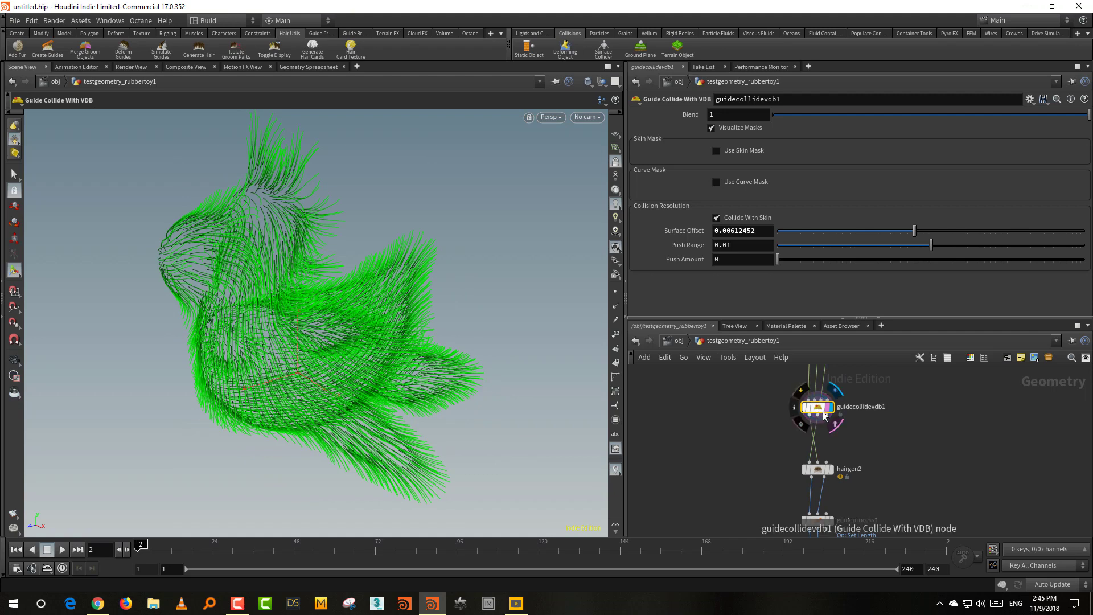
# Move the hairgen2, guideprocess1 and hairclump1 nodes together further down, away from guidecollidevdb1.
pyautogui.moveTo(859, 464); pyautogui.dragTo(868, 439, button='middle')
pyautogui.scroll(-2, 865, 435)
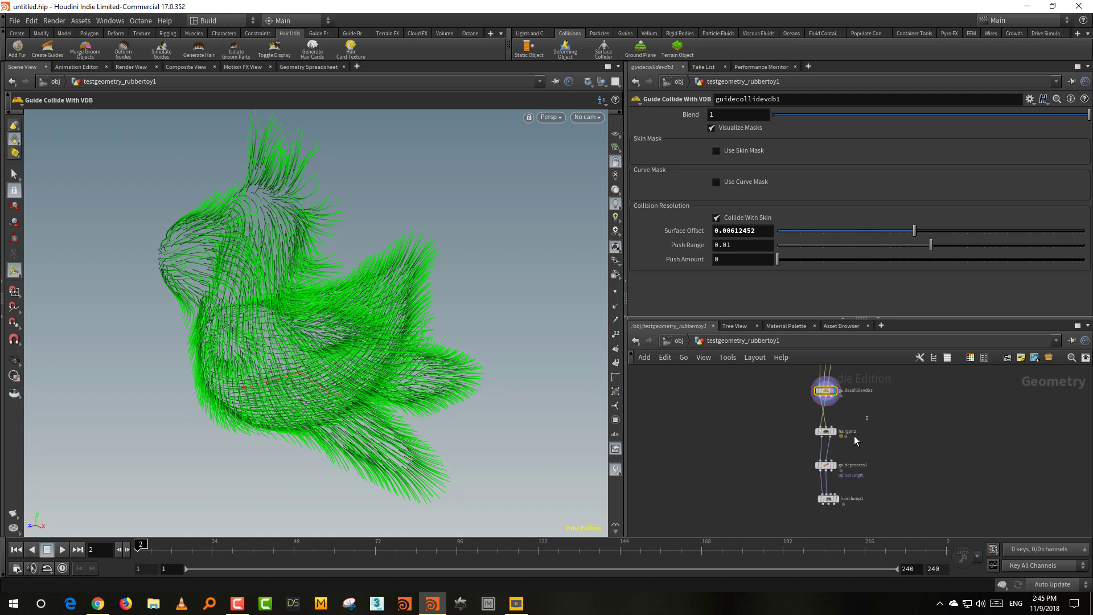
pyautogui.moveTo(869, 415); pyautogui.dragTo(787, 536)
pyautogui.moveTo(831, 433); pyautogui.dragTo(829, 476)
pyautogui.scroll(2, 791, 439)
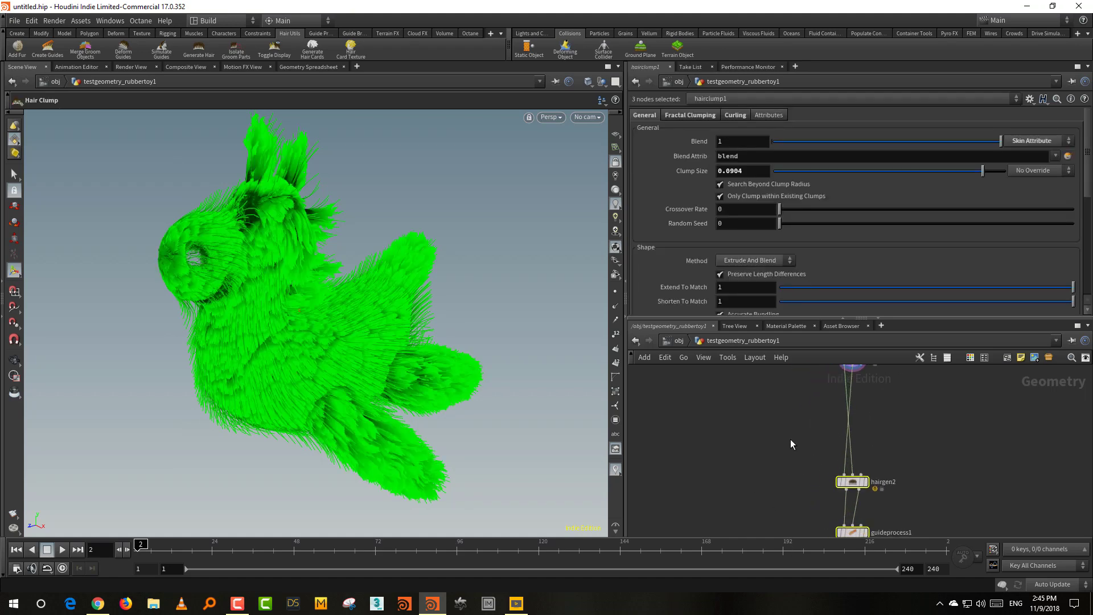
pyautogui.click(808, 445)
pyautogui.scroll(-6, 860, 446)
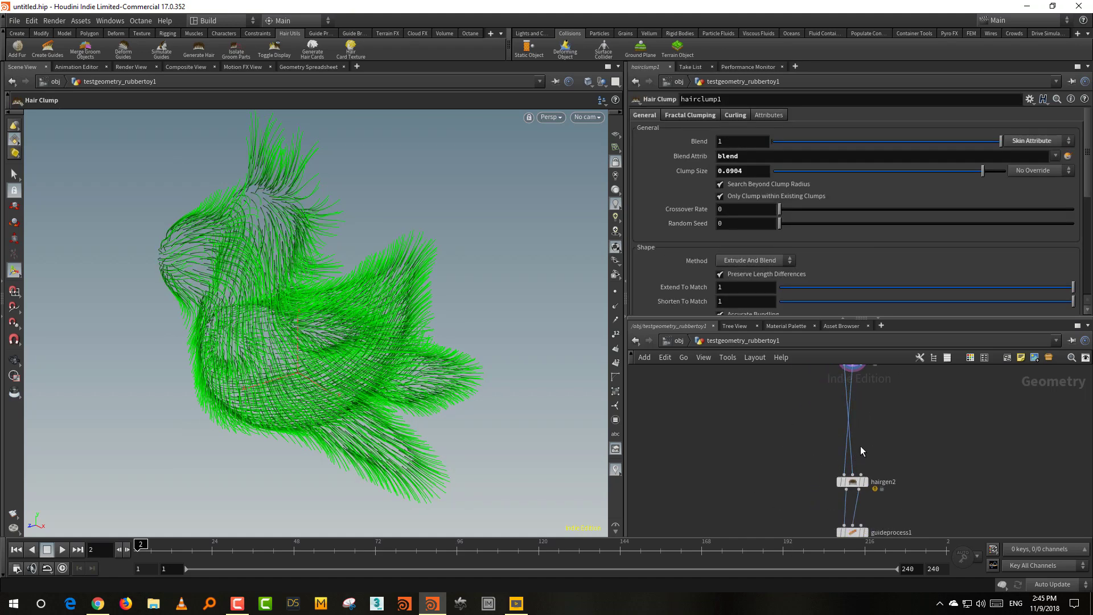
# Move the group of three hair nodes back up slightly, closer to guidecollidevdb1.
pyautogui.scroll(-5, 860, 507)
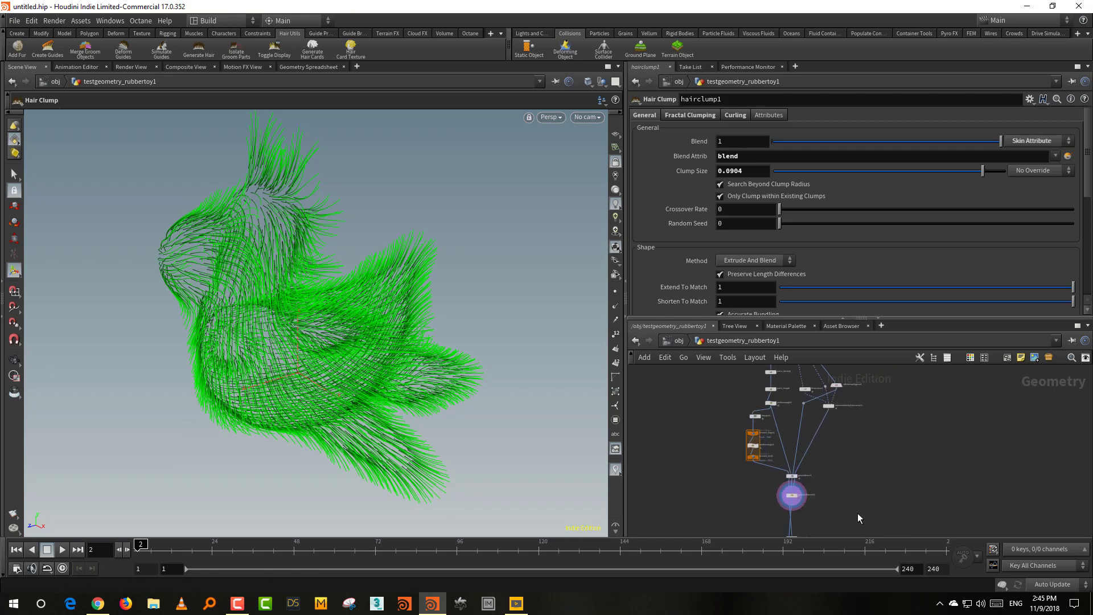
pyautogui.moveTo(835, 469); pyautogui.dragTo(742, 550)
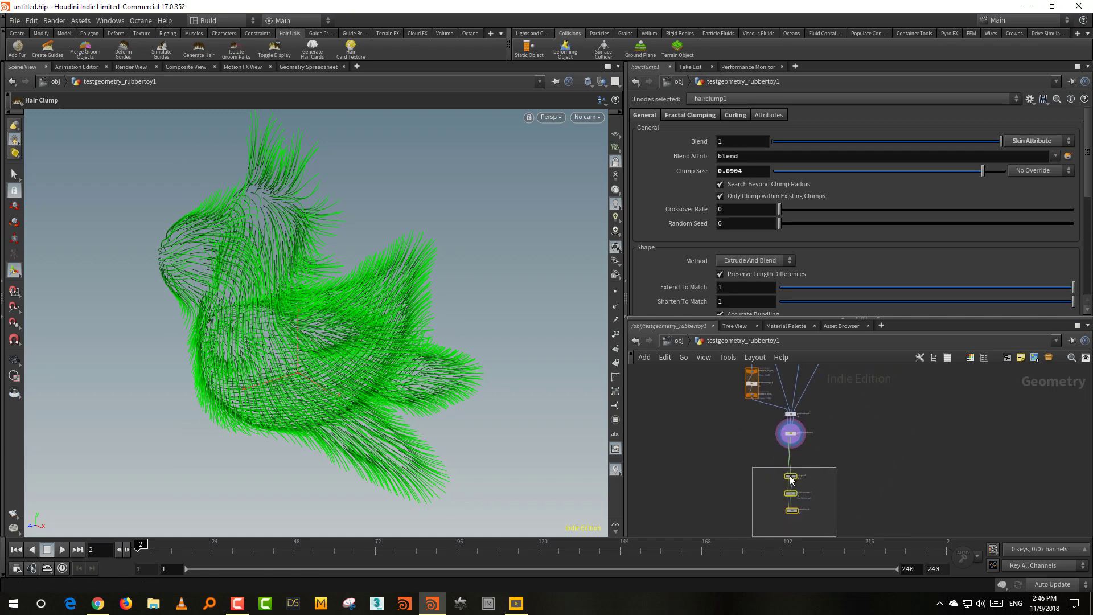
pyautogui.moveTo(791, 476); pyautogui.dragTo(790, 460)
pyautogui.click(849, 460)
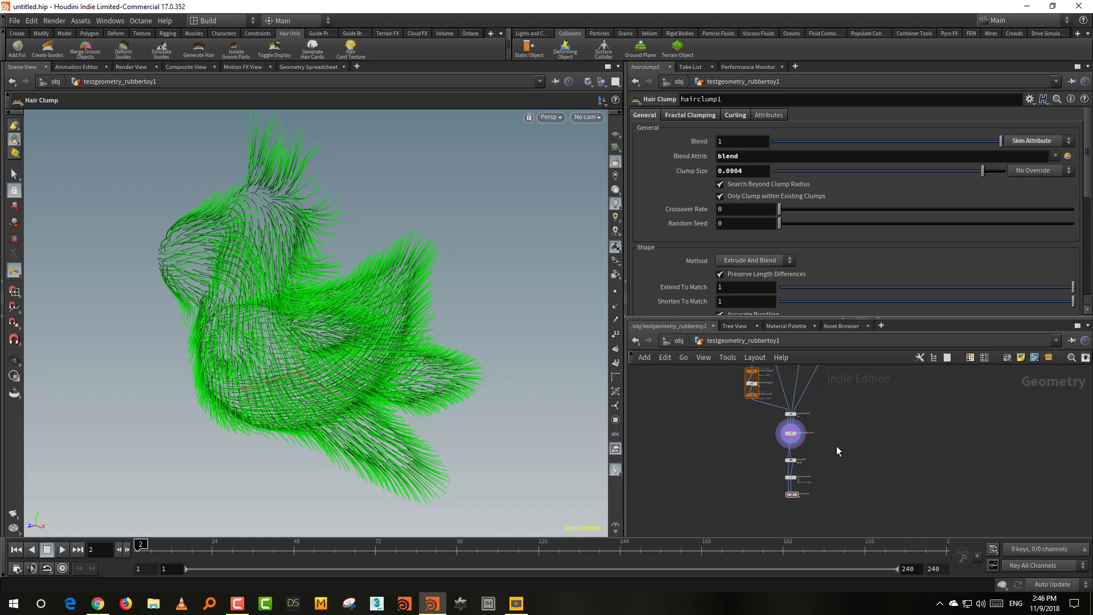
# Enlarge the network editor pane upward to make room for working around the hairgen2 node.
pyautogui.press('h')
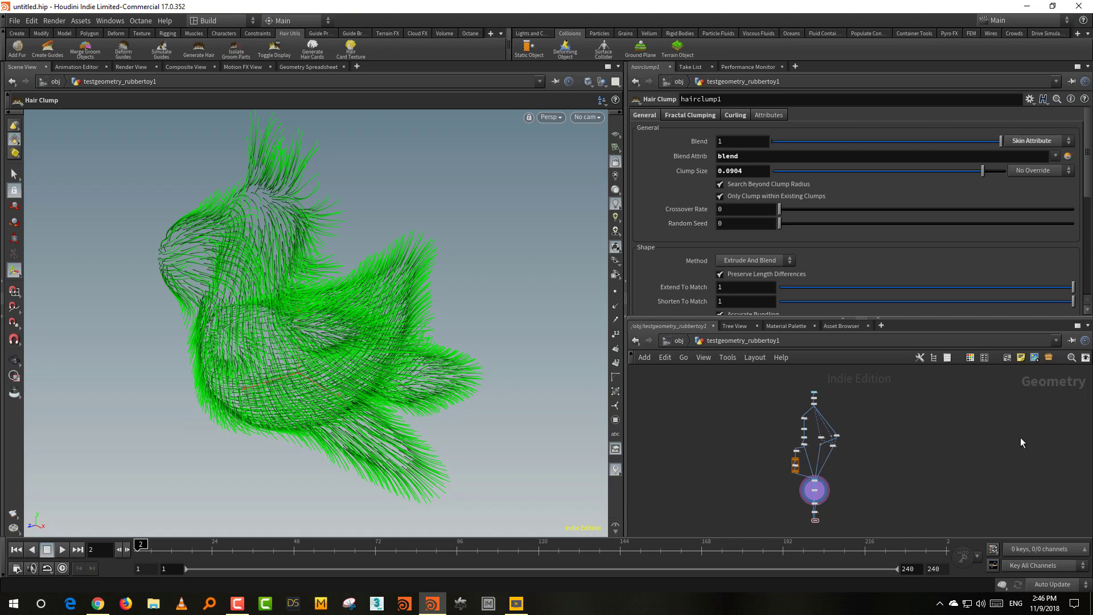
pyautogui.scroll(5, 831, 467)
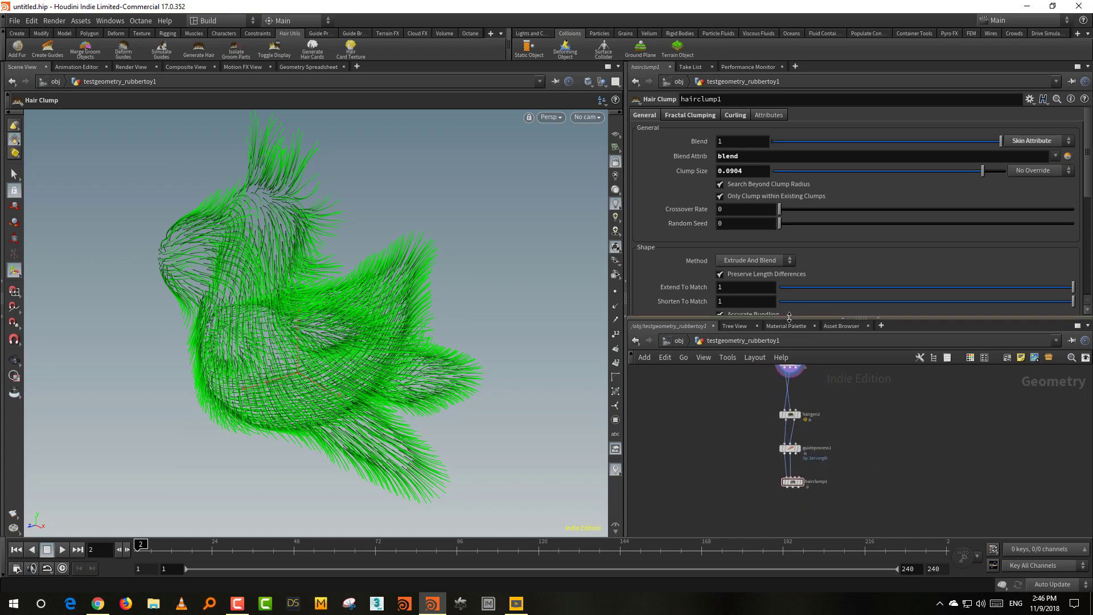
pyautogui.moveTo(790, 318); pyautogui.dragTo(789, 235)
pyautogui.moveTo(823, 316); pyautogui.dragTo(826, 362, button='middle')
pyautogui.scroll(3, 821, 401)
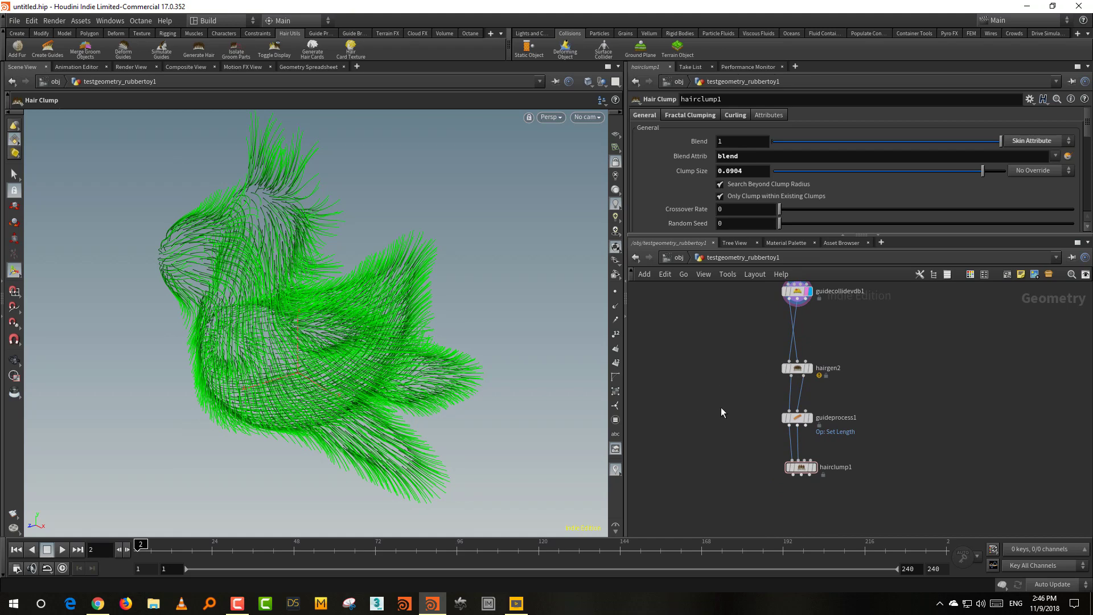
# Add a Vellum Configure Hair node beside the hairgen2 node.
pyautogui.press('Tab')
pyautogui.write('h')
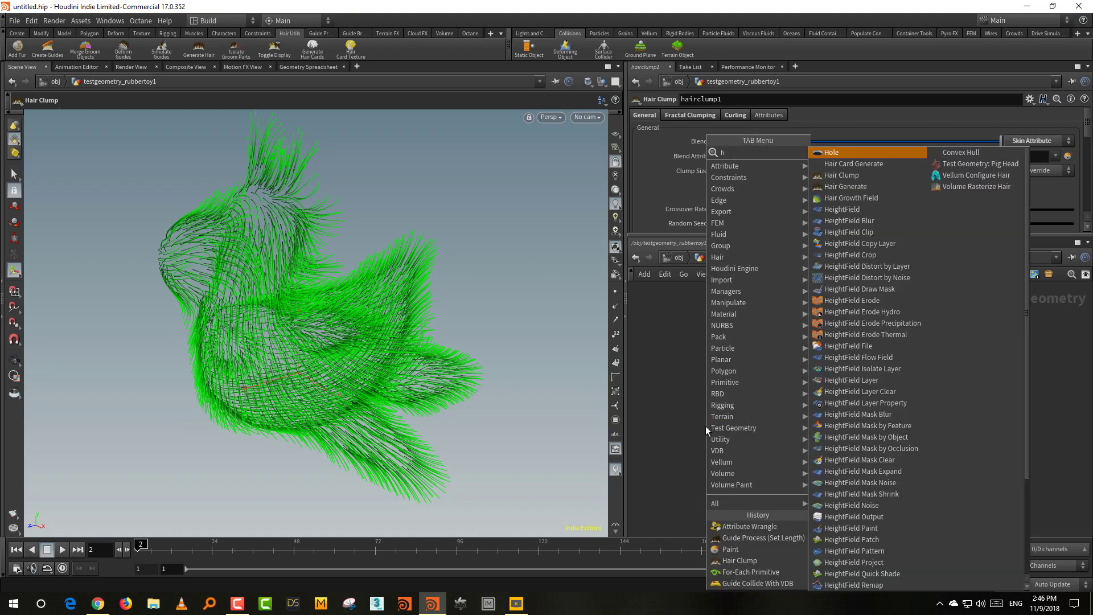
pyautogui.write('air')
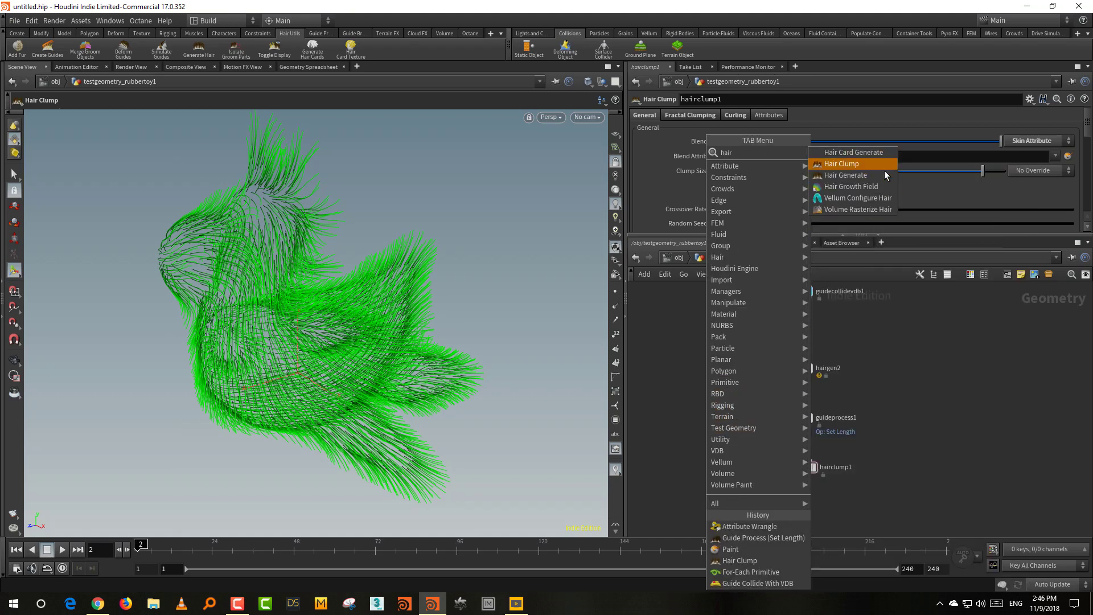
pyautogui.click(879, 198)
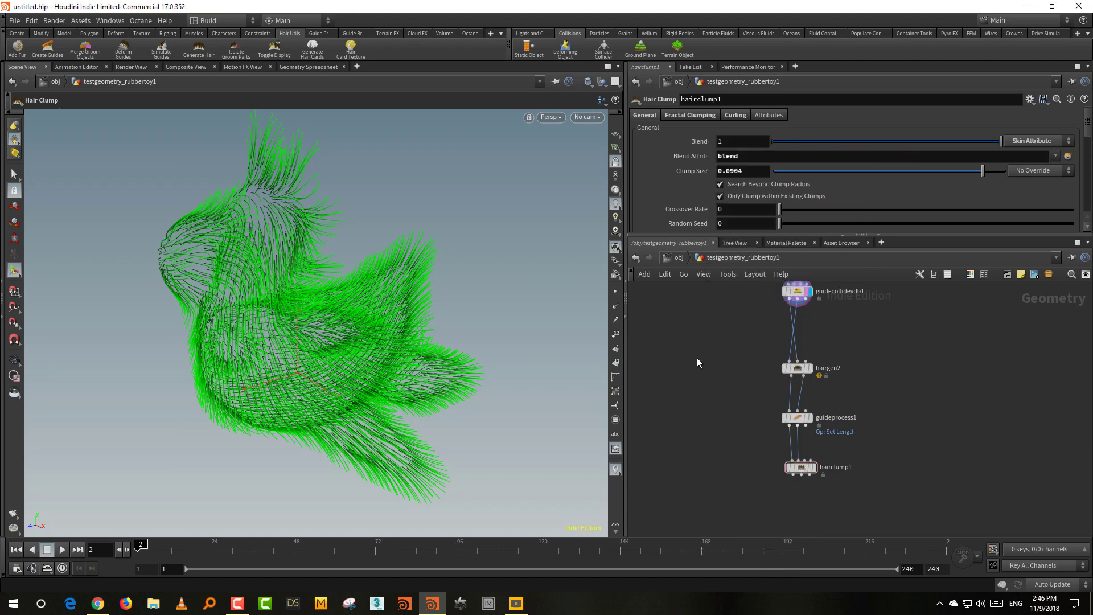
pyautogui.click(697, 356)
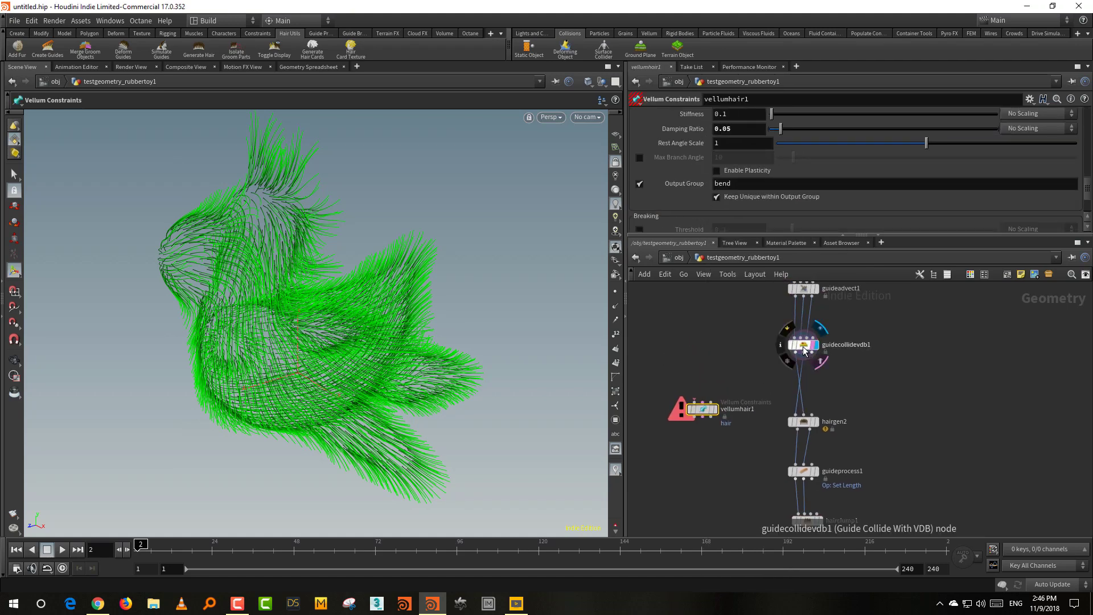
# Add a Group Expression node just above the vellumhair1 node.
pyautogui.press('Escape')
pyautogui.moveTo(419, 361); pyautogui.dragTo(357, 398)
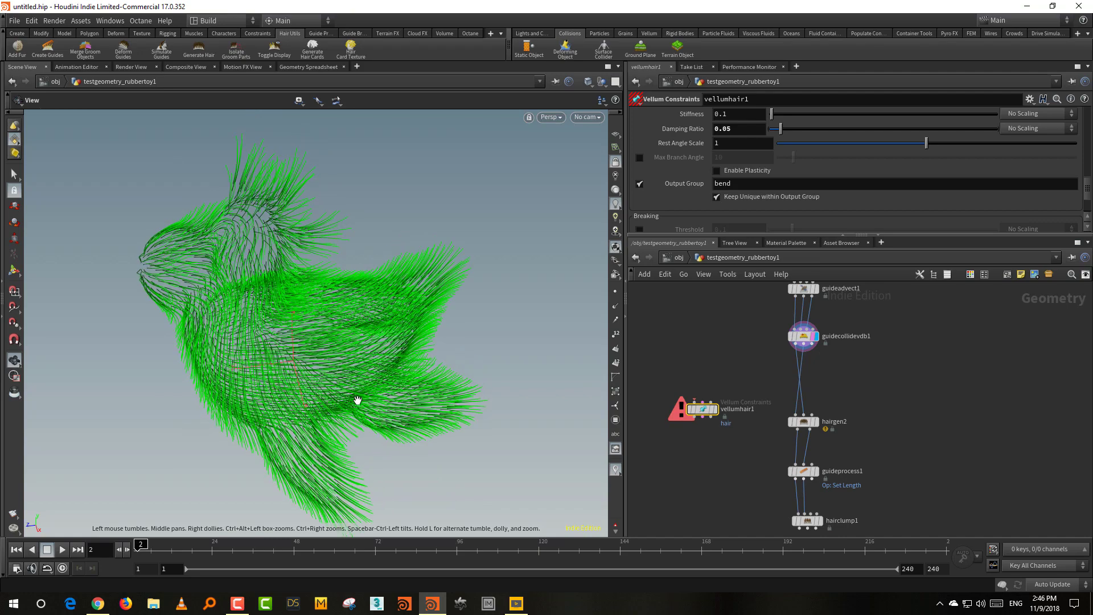
pyautogui.moveTo(356, 398); pyautogui.dragTo(426, 352, button='right')
pyautogui.moveTo(425, 352); pyautogui.dragTo(398, 396)
pyautogui.press('Return')
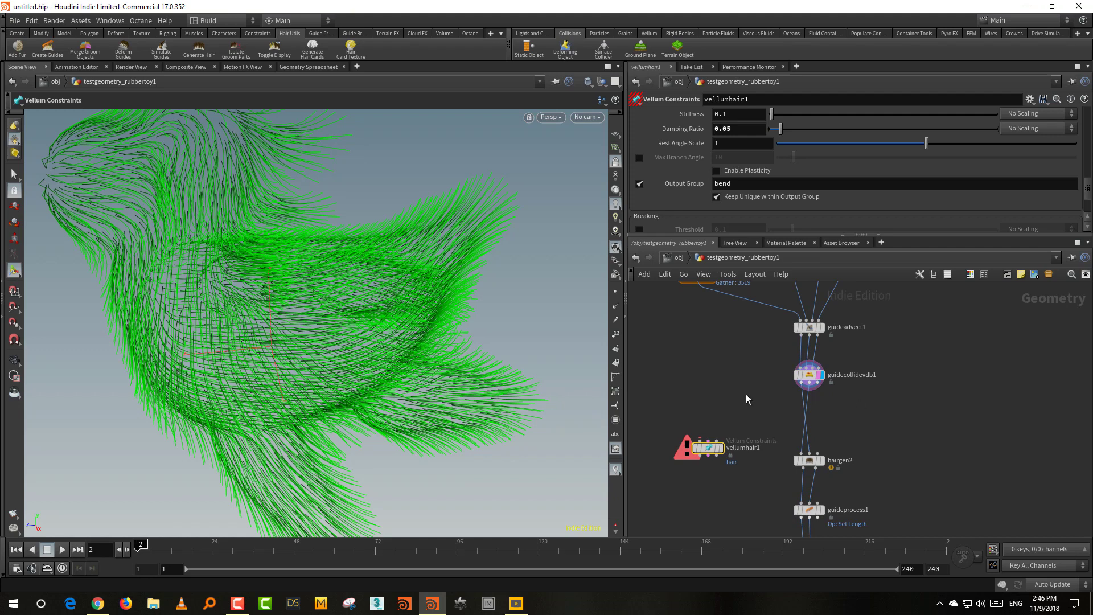
pyautogui.press('Tab')
pyautogui.write('grou')
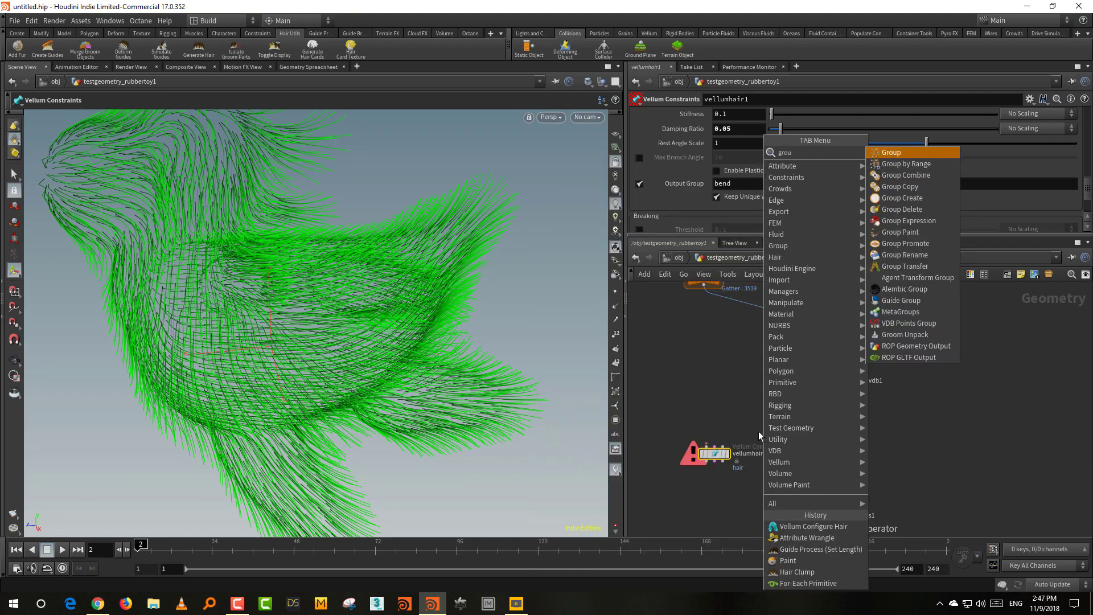
pyautogui.click(941, 222)
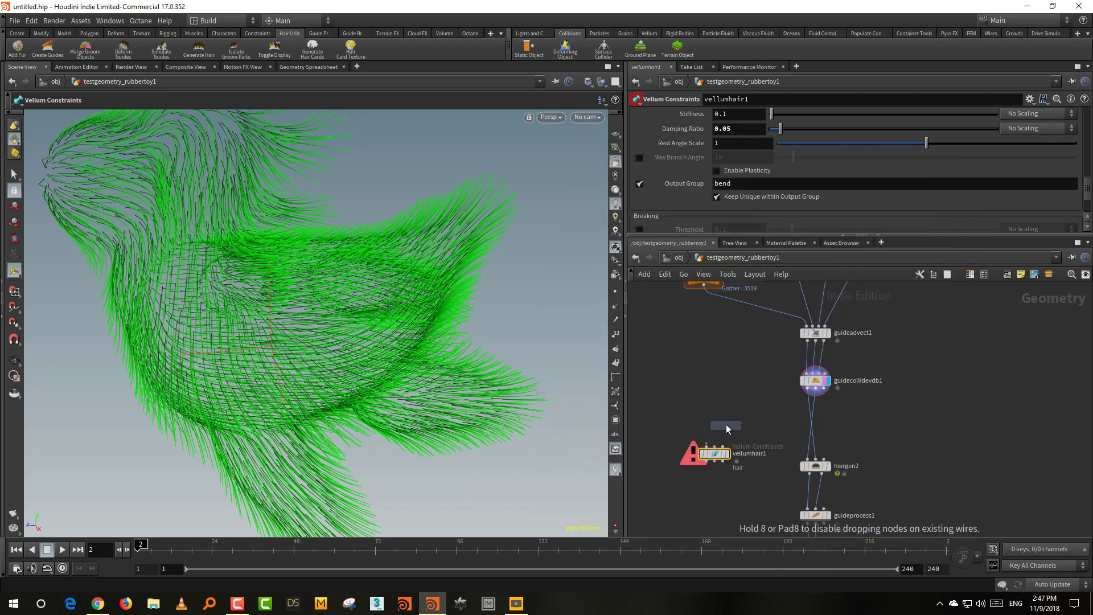
pyautogui.click(726, 427)
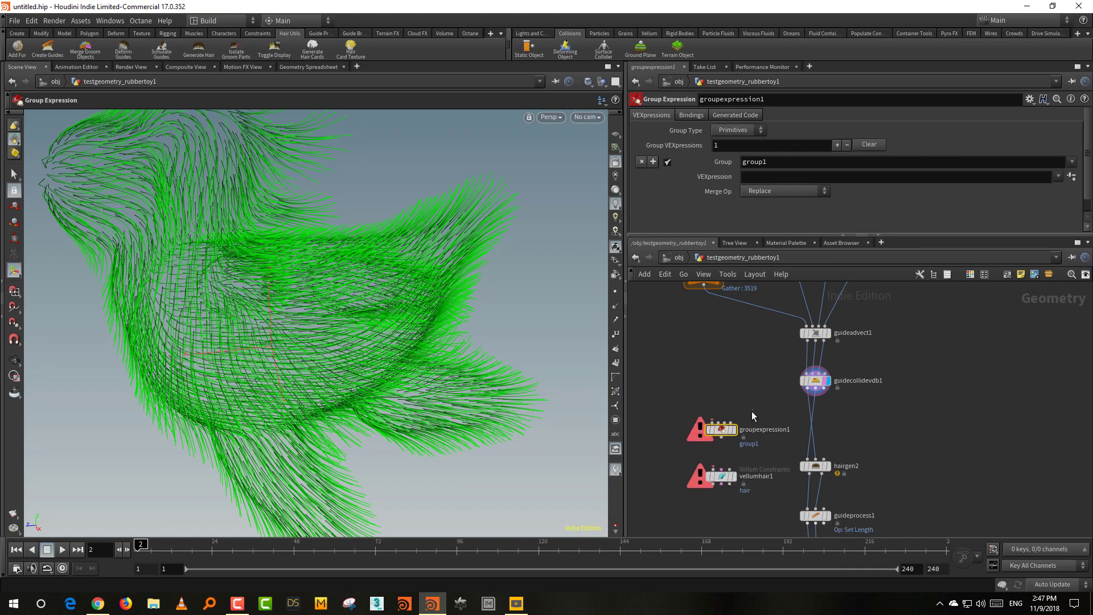
# Connect guidecollidevdb1's Guides output to the first input of the group expression node and display that node.
pyautogui.scroll(2, 752, 410)
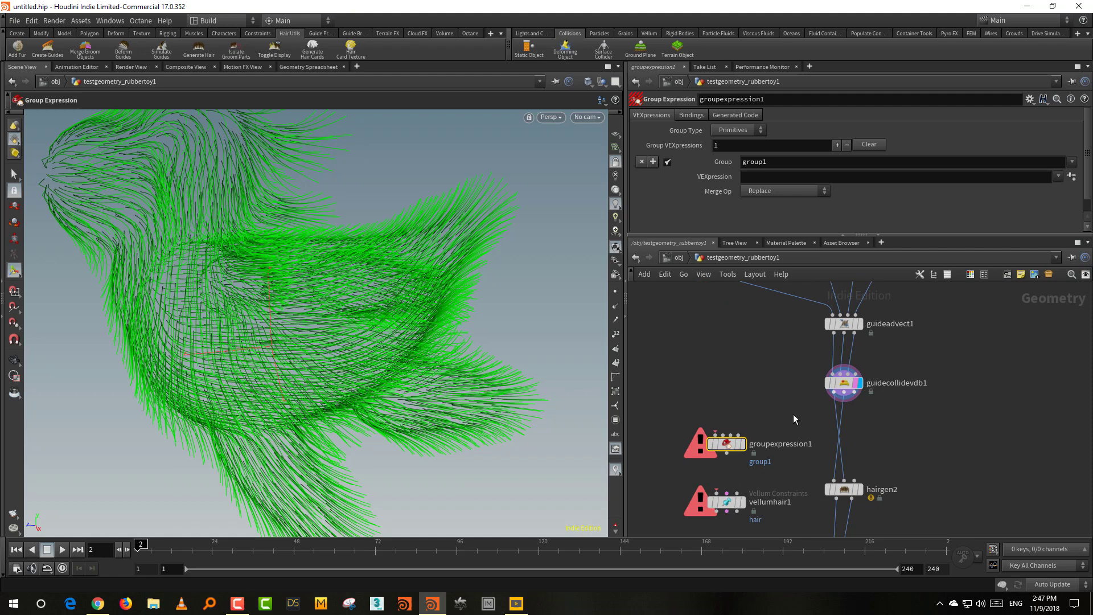
pyautogui.moveTo(835, 399)
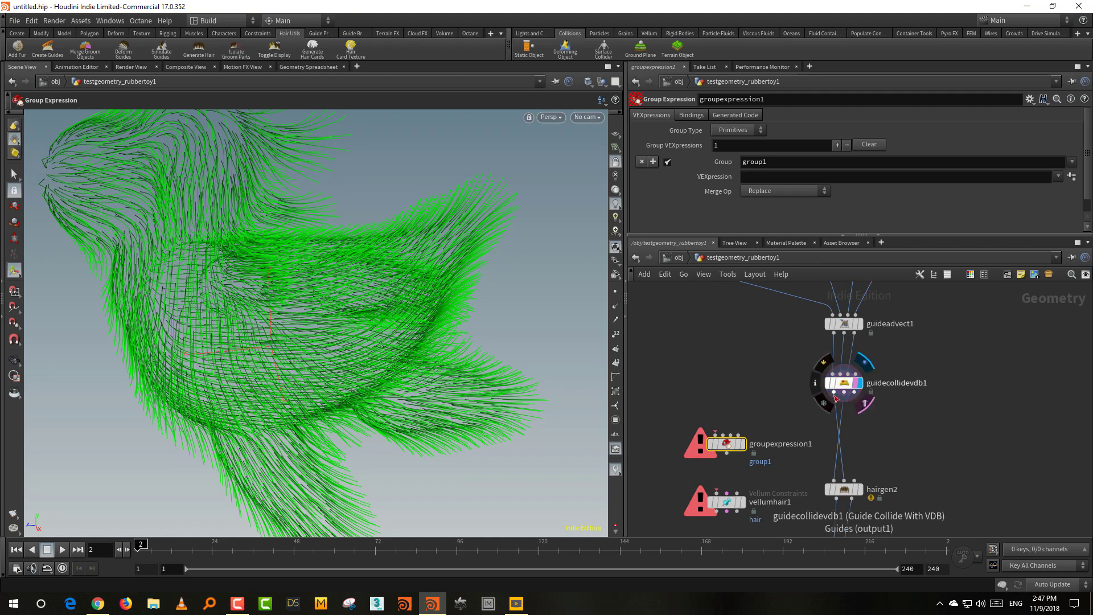
pyautogui.click(835, 393)
pyautogui.click(725, 437)
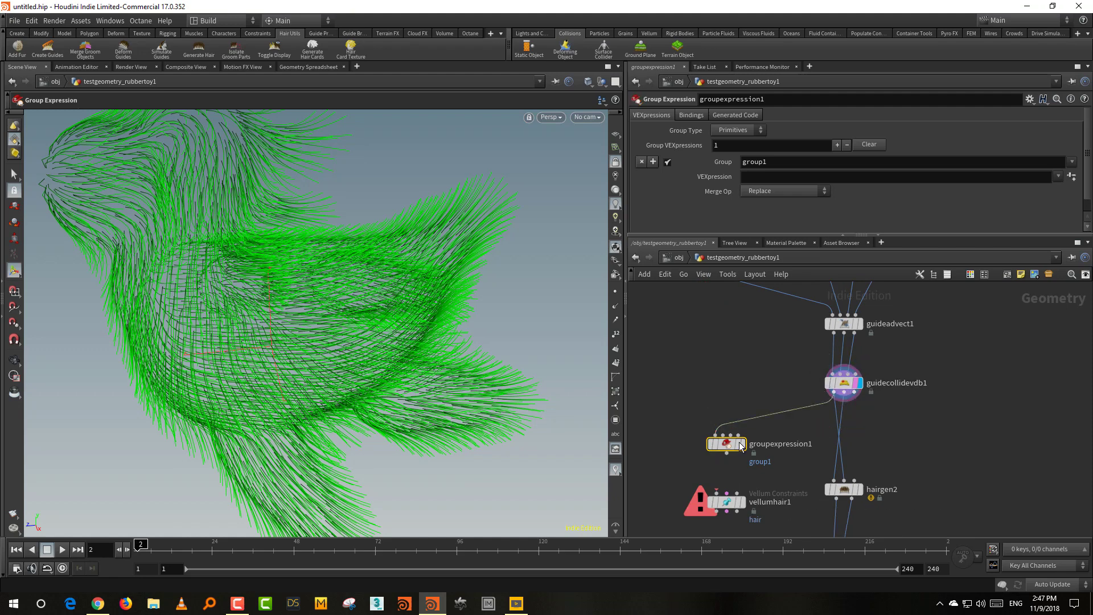
# Set the group expression's type to Points and name the group roots.
pyautogui.click(742, 131)
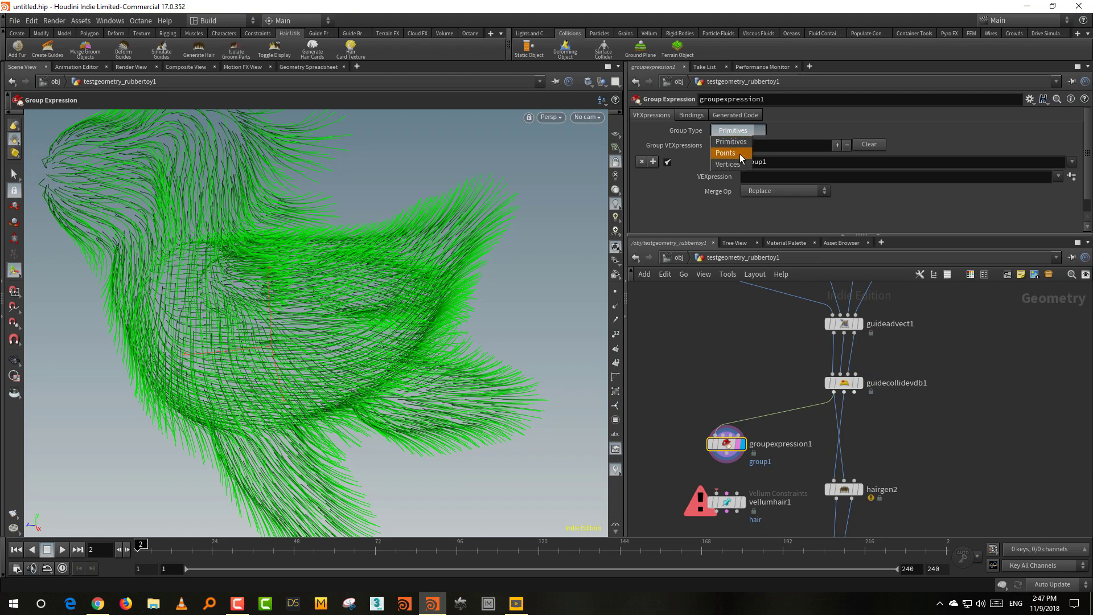
pyautogui.click(740, 154)
pyautogui.doubleClick(749, 161)
pyautogui.write('r')
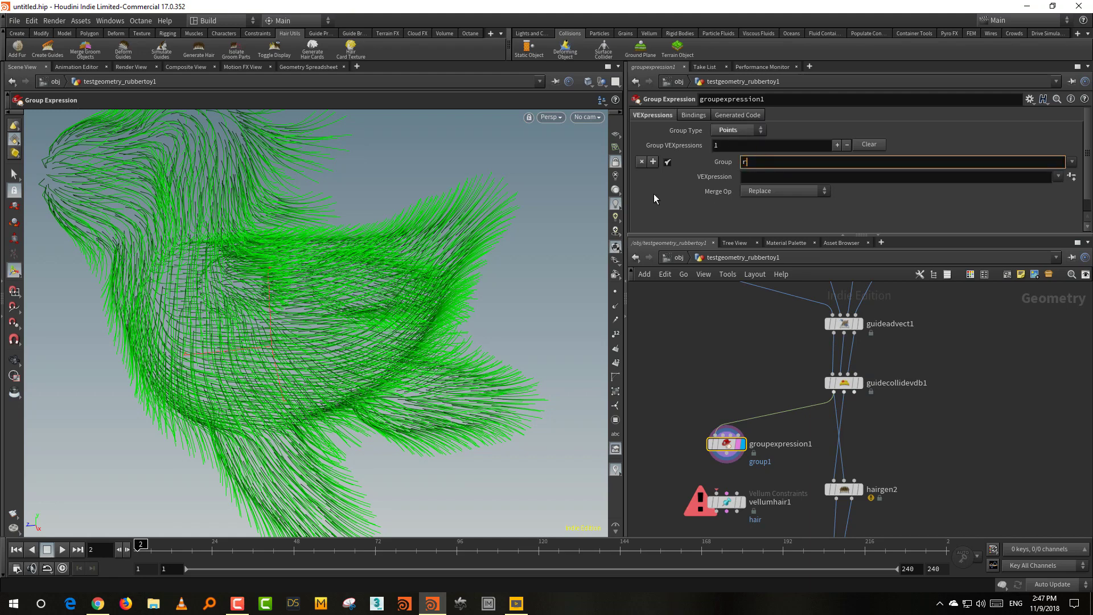
pyautogui.write('oots')
pyautogui.press('Return')
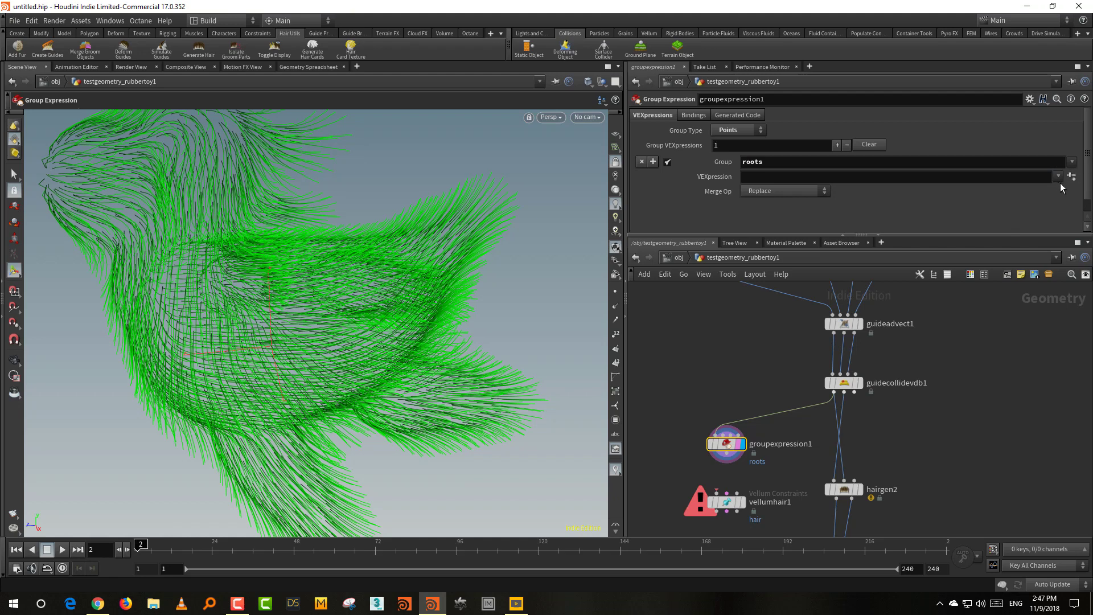
# Apply the First Point of Primitive preset as the VEXpression of the roots group.
pyautogui.click(1059, 177)
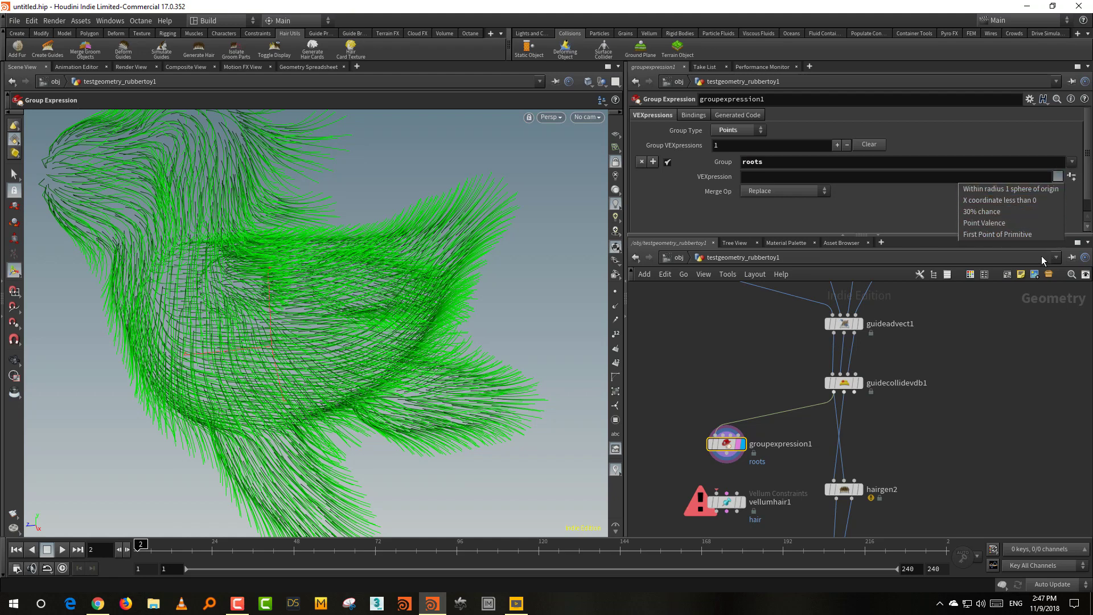
pyautogui.click(1023, 233)
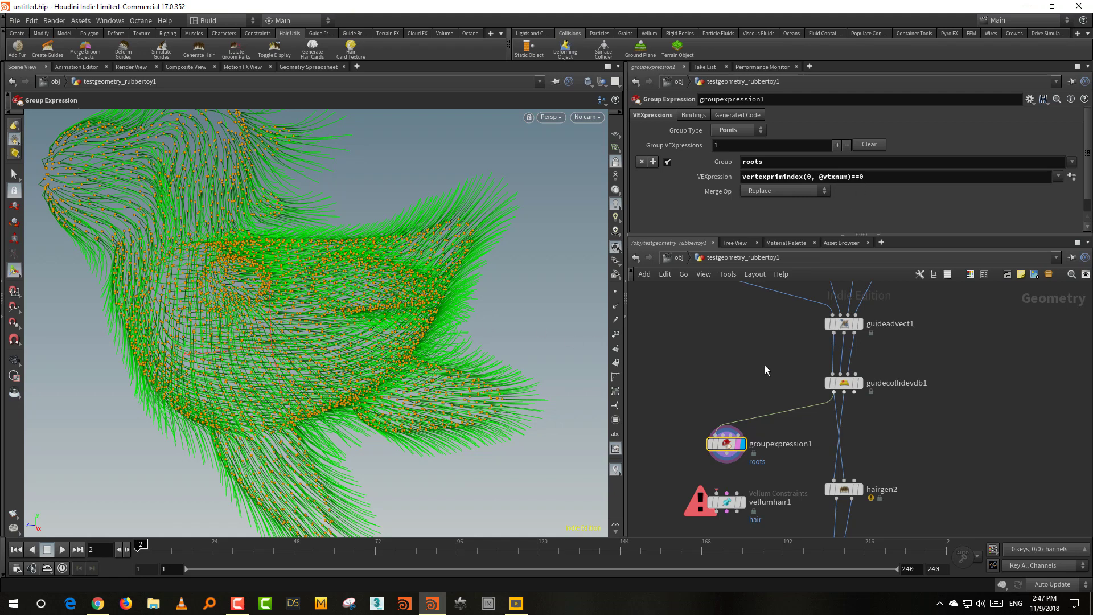
pyautogui.scroll(3, 764, 365)
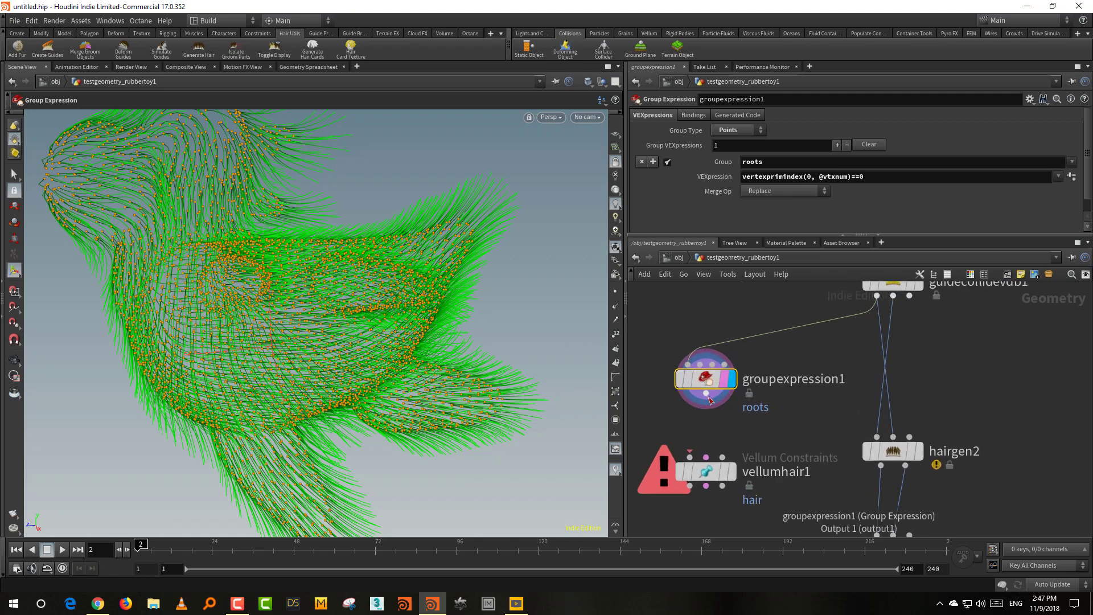
# Wire the group expression into vellumhair1's first input and guidecollidevdb1's second output into its third input, and display vellumhair1.
pyautogui.moveTo(706, 393); pyautogui.dragTo(690, 458)
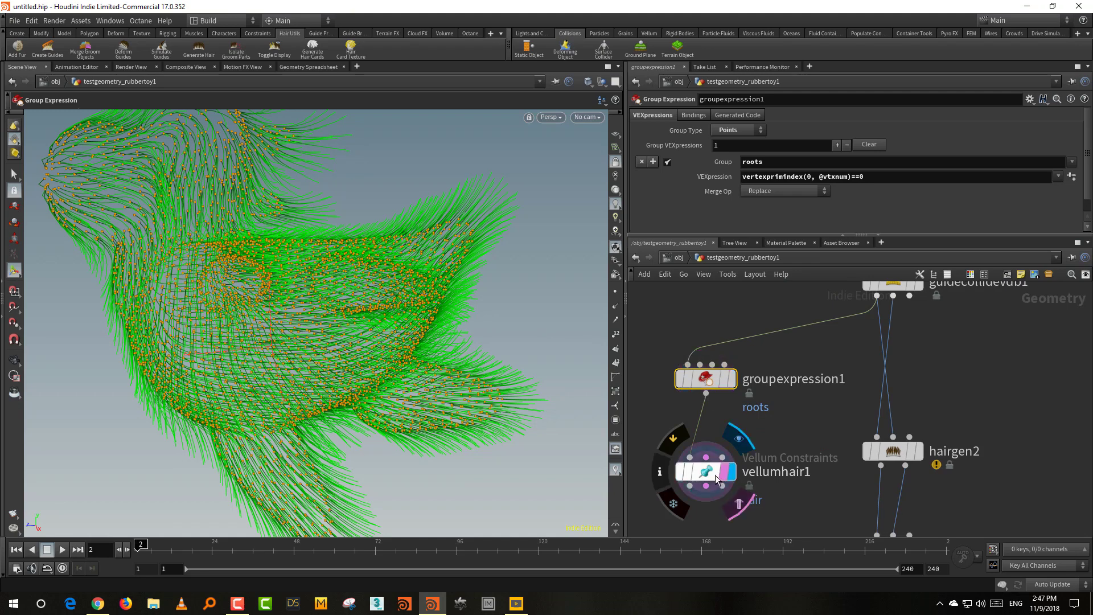
pyautogui.scroll(-2, 739, 421)
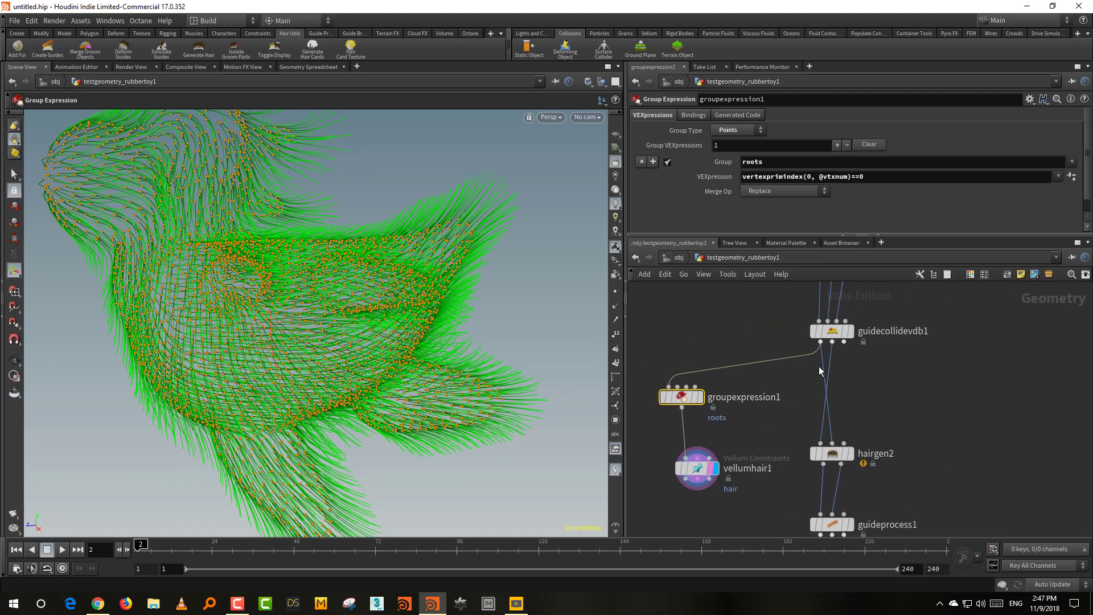
pyautogui.click(833, 343)
pyautogui.moveTo(699, 470); pyautogui.dragTo(730, 488)
pyautogui.moveTo(756, 291); pyautogui.dragTo(742, 473, button='middle')
pyautogui.moveTo(743, 405)
pyautogui.mouseDown(button='middle')
pyautogui.moveTo(742, 500)
pyautogui.moveTo(737, 393)
pyautogui.mouseUp(button='middle')
pyautogui.moveTo(718, 504); pyautogui.dragTo(741, 393, button='middle')
pyautogui.moveTo(734, 504); pyautogui.dragTo(761, 358, button='middle')
pyautogui.moveTo(726, 399); pyautogui.dragTo(726, 422)
# Set vellumhair1's bend stiffness to 8.05 and its bend damping ratio to 0.093.
pyautogui.click(740, 244)
pyautogui.click(676, 243)
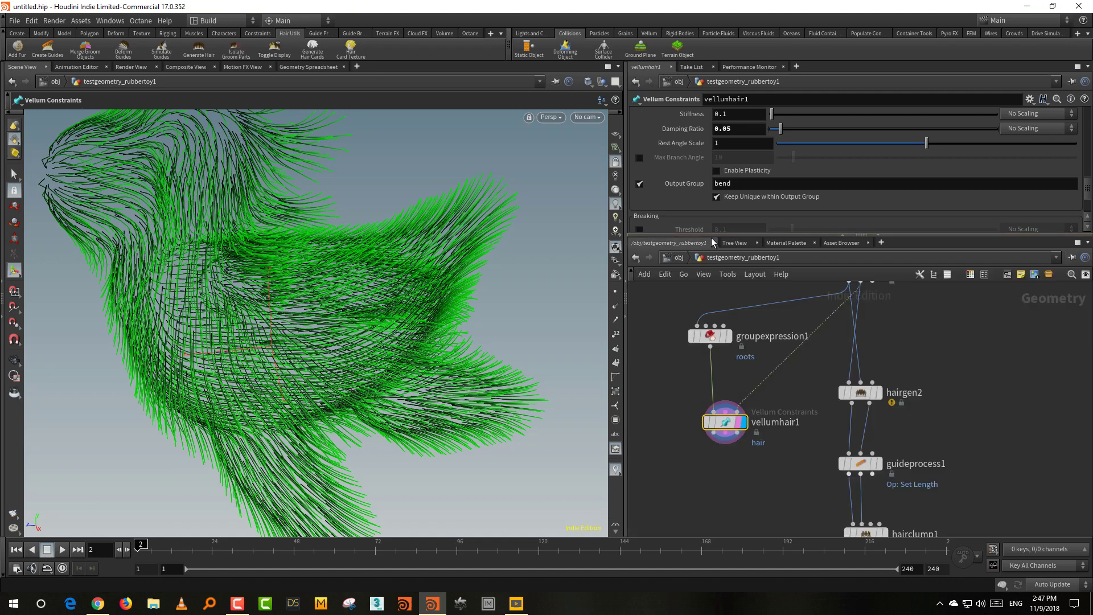
pyautogui.moveTo(717, 235); pyautogui.dragTo(718, 326)
pyautogui.scroll(2, 1088, 208)
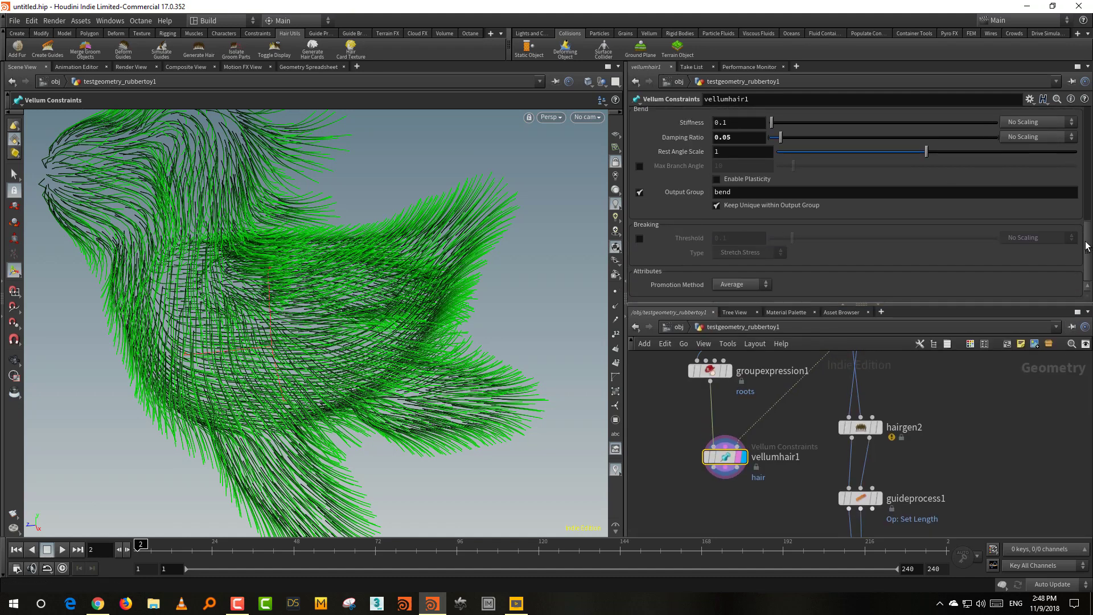
pyautogui.scroll(1, 1088, 208)
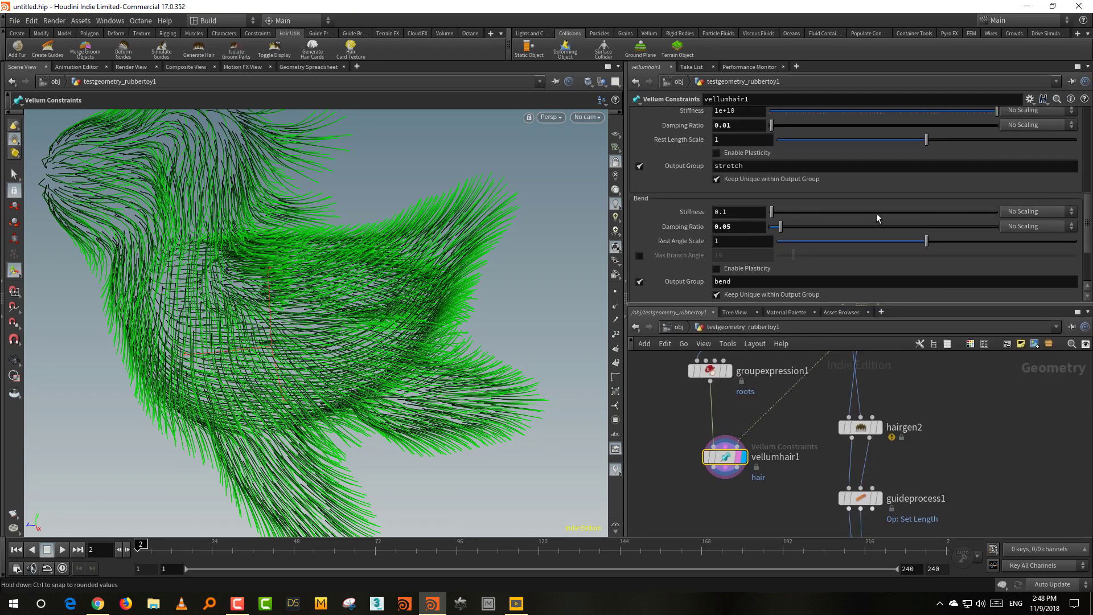
pyautogui.moveTo(949, 214)
pyautogui.mouseDown()
pyautogui.moveTo(963, 213)
pyautogui.moveTo(952, 213)
pyautogui.mouseUp()
pyautogui.moveTo(798, 230); pyautogui.dragTo(791, 230)
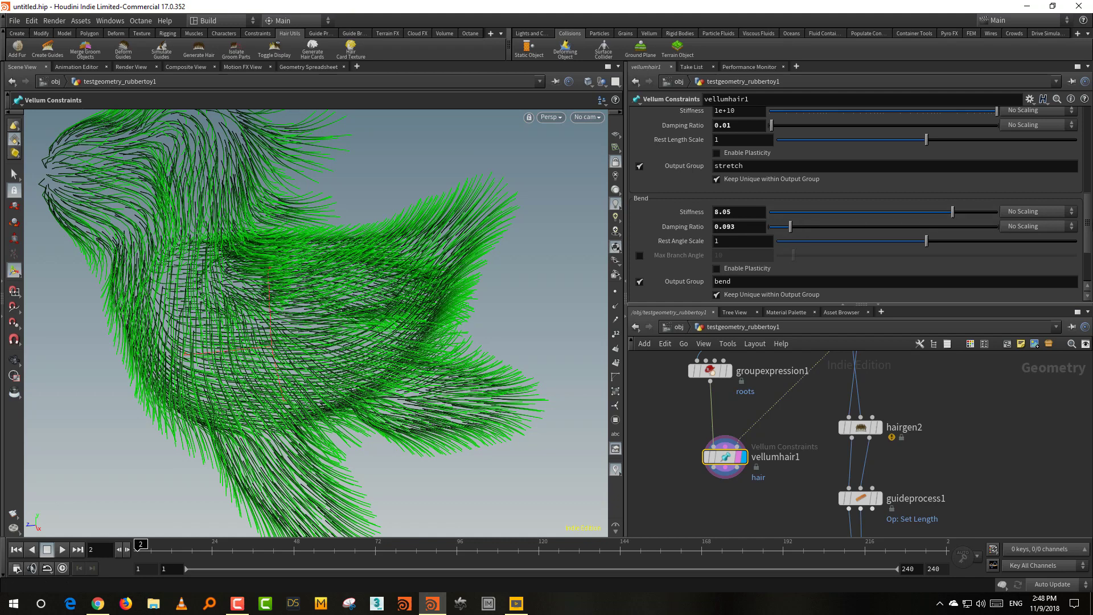
# Pin the roots point group to the animation on vellumhair1 and enable Match Animation.
pyautogui.moveTo(1090, 228); pyautogui.dragTo(1090, 172)
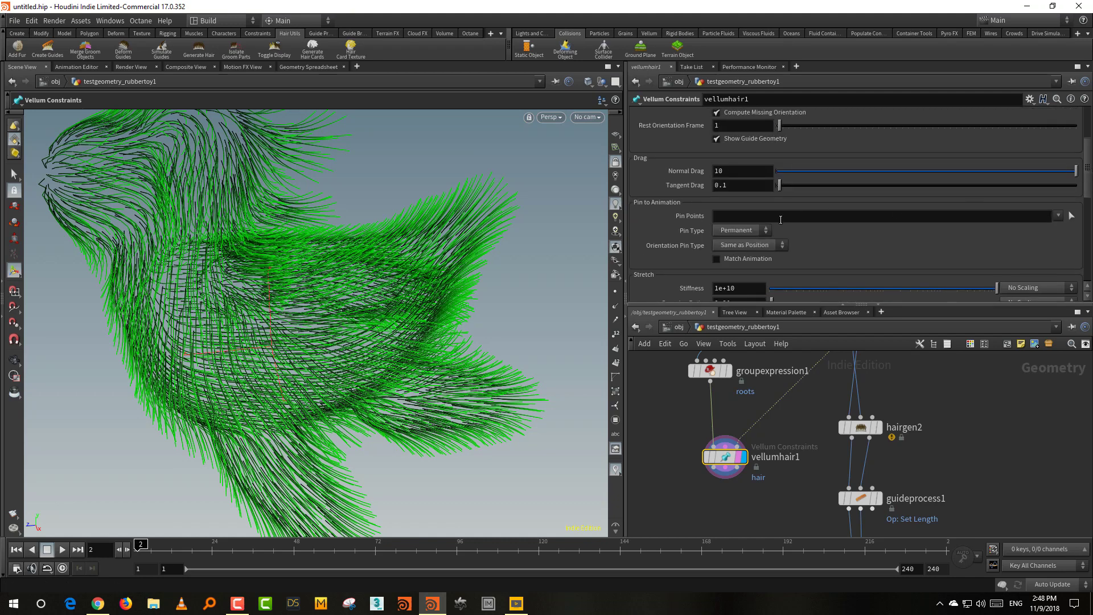
pyautogui.click(1058, 216)
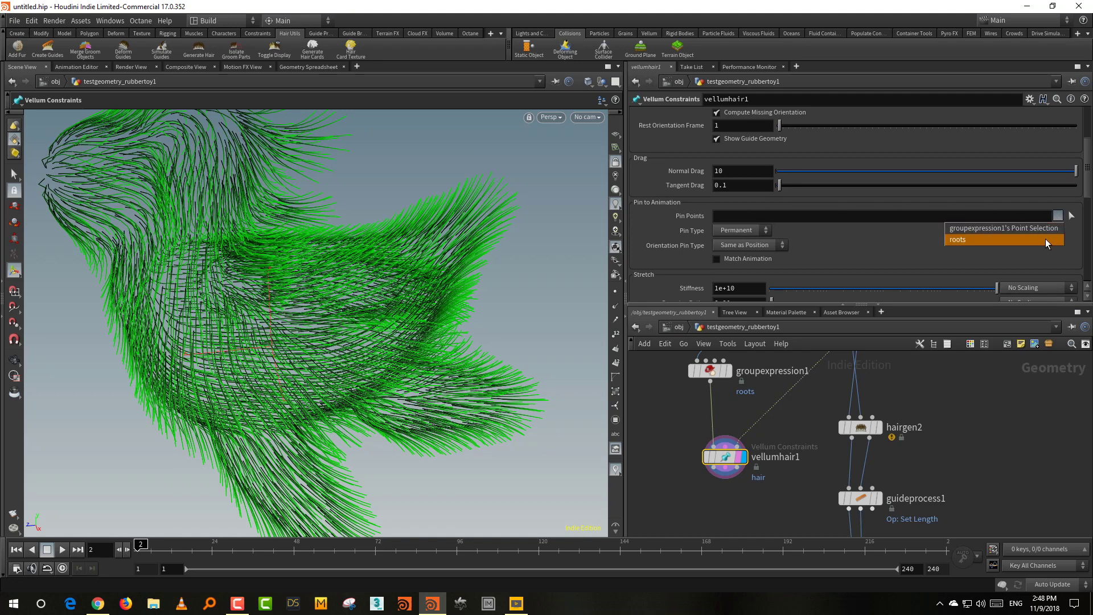
pyautogui.click(1045, 238)
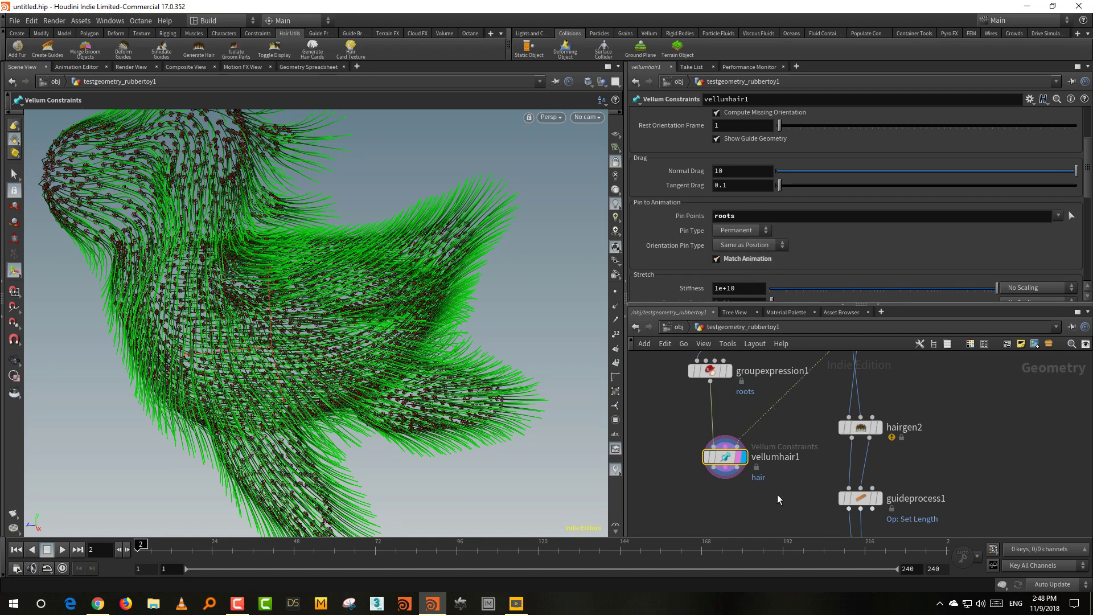
# Add a Vellum Solver below vellumhair1, wire all three vellumhair1 outputs into its matching inputs, and display the solver.
pyautogui.moveTo(742, 526); pyautogui.dragTo(757, 497, button='middle')
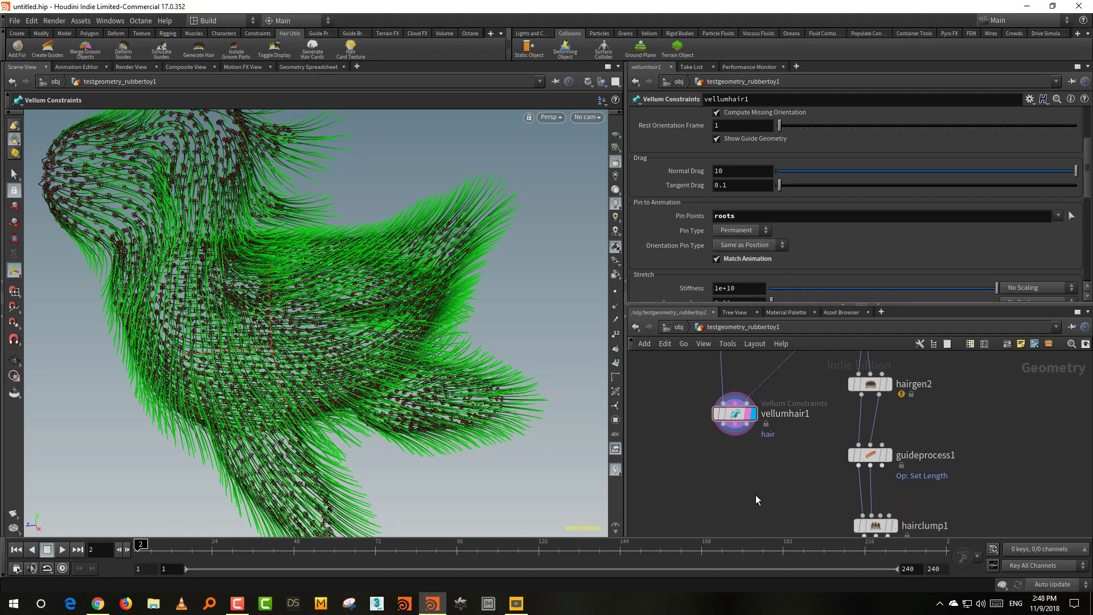
pyautogui.press('Tab')
pyautogui.write('vellu')
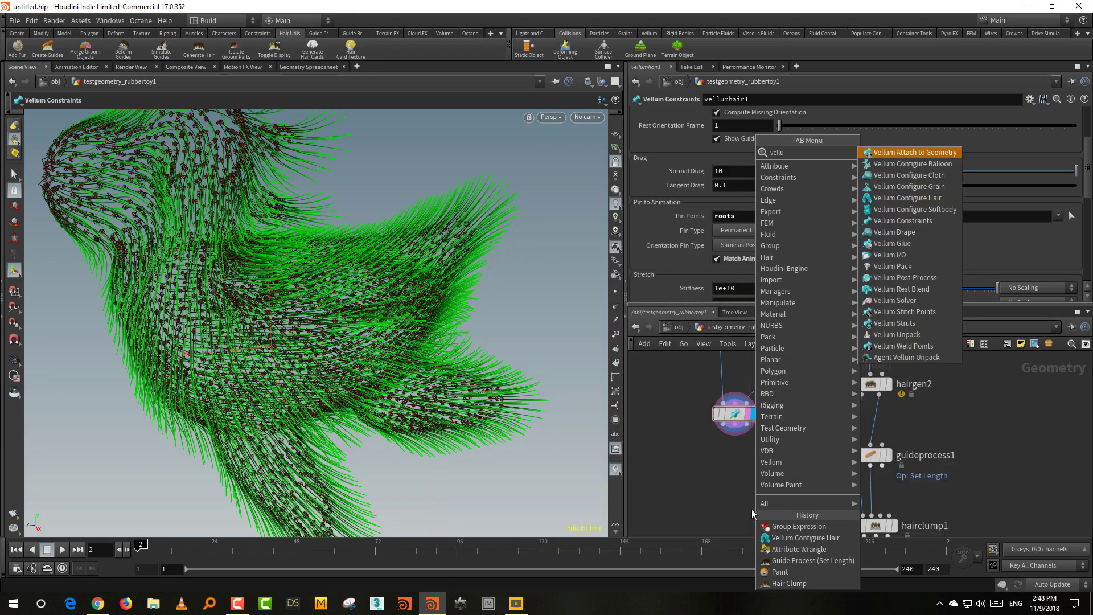
pyautogui.press('Escape')
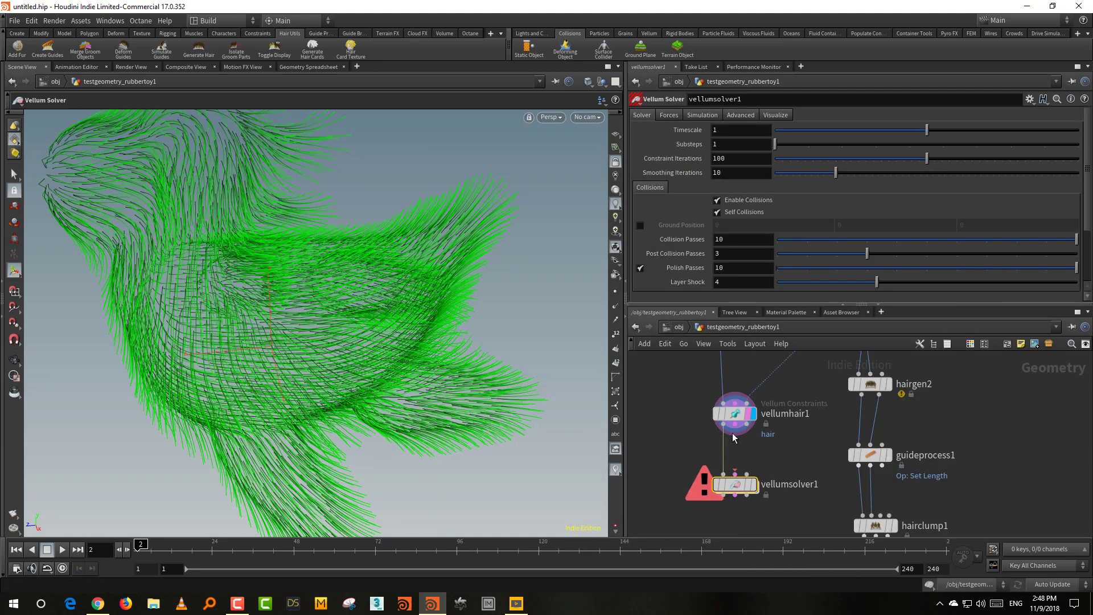
pyautogui.click(735, 427)
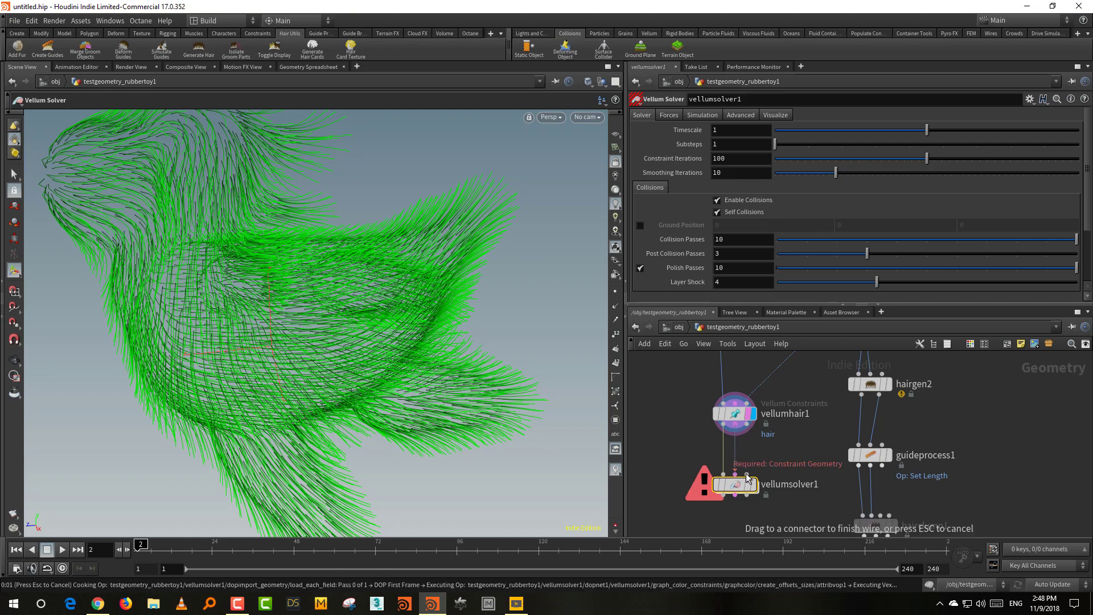
pyautogui.click(747, 475)
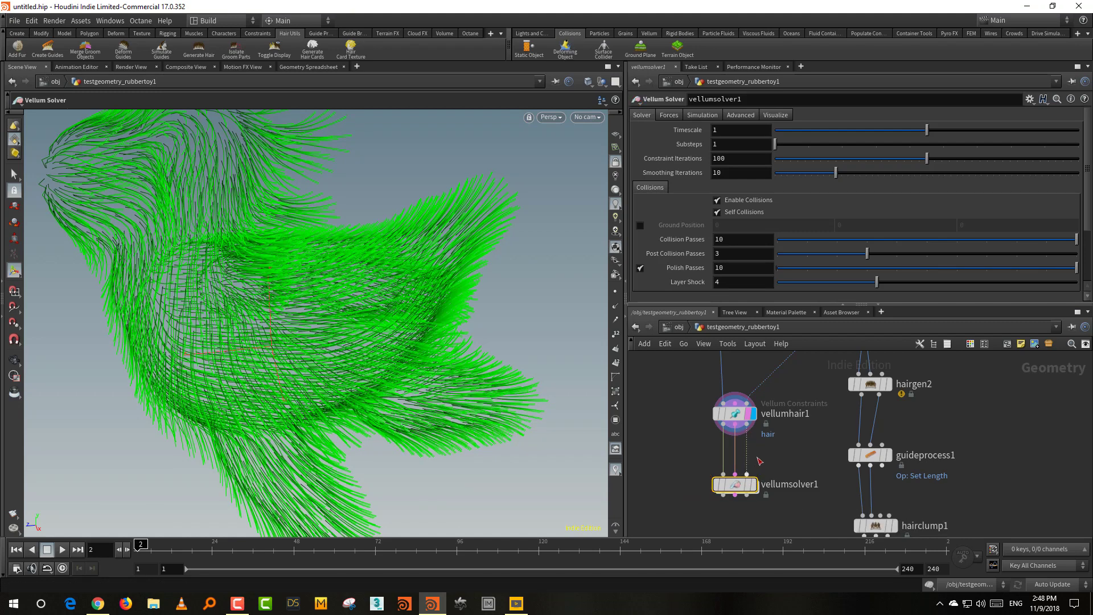
pyautogui.click(754, 486)
# Play the hair simulation on the whole rubber toy, stop it and return to the first frame.
pyautogui.scroll(-4, 455, 460)
pyautogui.keyDown('alt'); pyautogui.moveTo(455, 460); pyautogui.dragTo(459, 431); pyautogui.keyUp('alt')
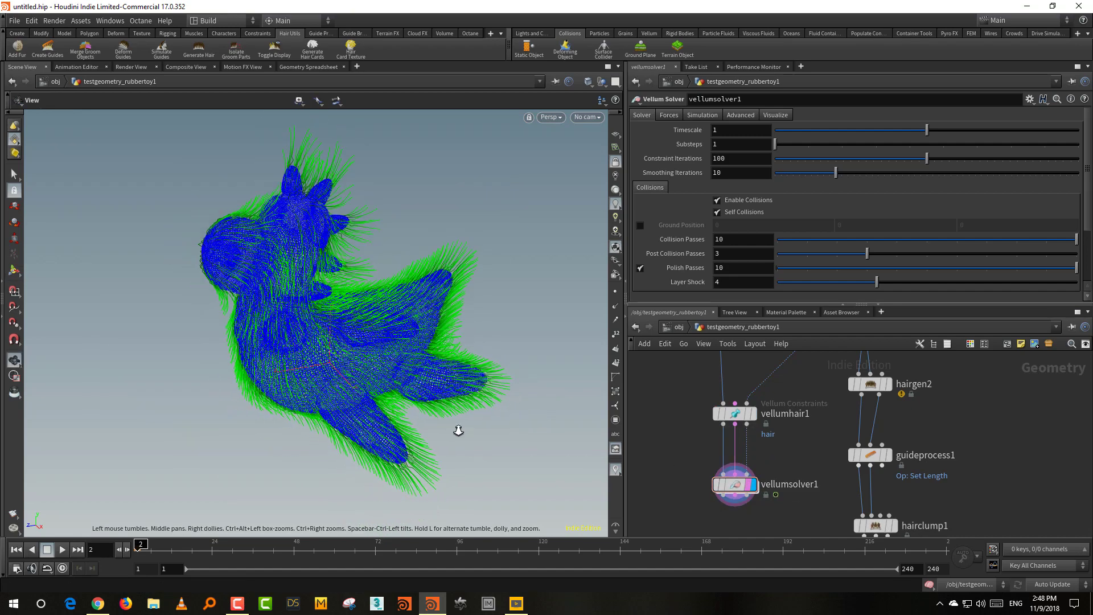
pyautogui.click(63, 549)
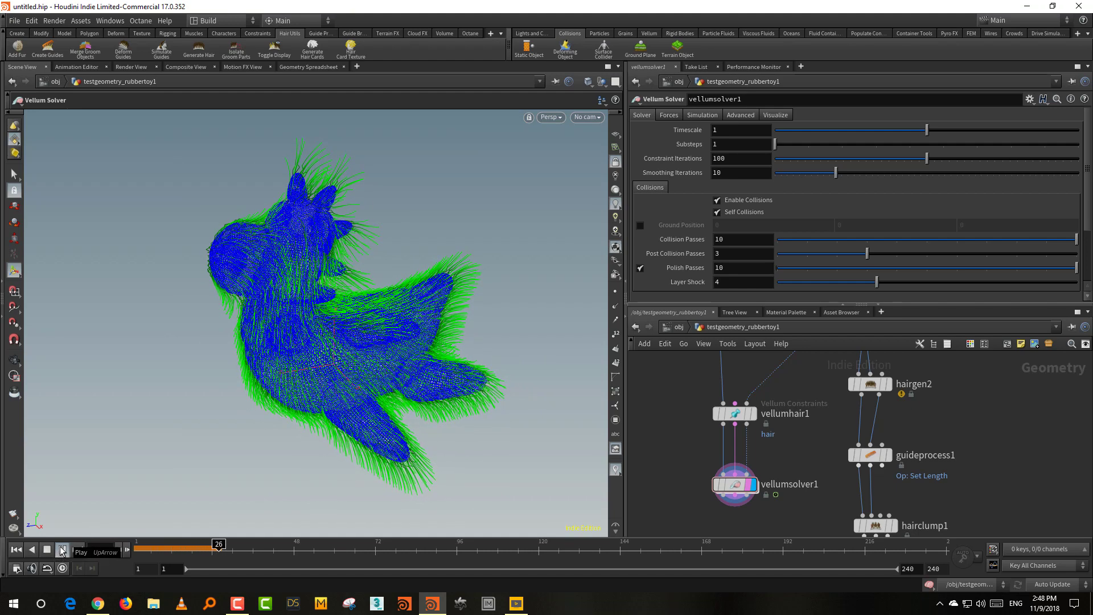
pyautogui.click(44, 552)
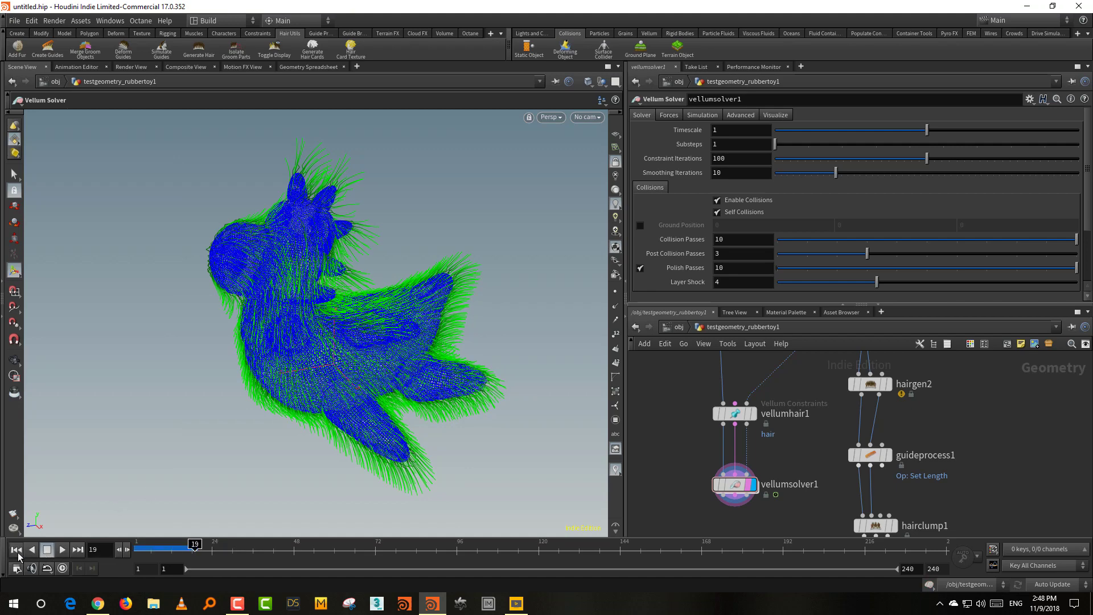
pyautogui.click(15, 551)
# Set vellumhair1's bend stiffness to 0.95, play the simulation to check the softer hair, and return to the first frame.
pyautogui.click(734, 414)
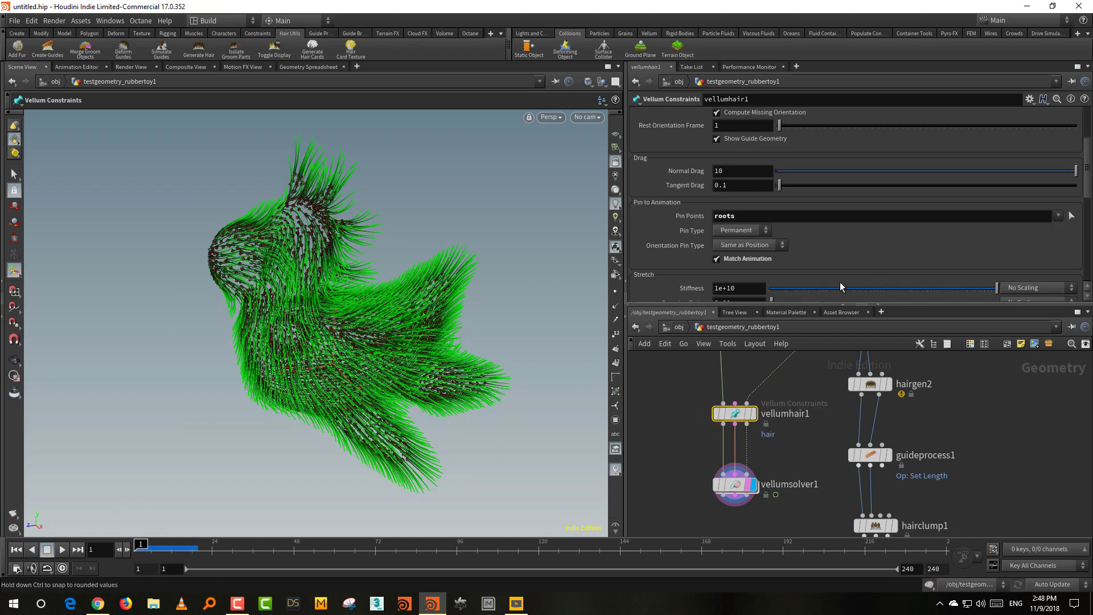
pyautogui.scroll(-5, 1091, 189)
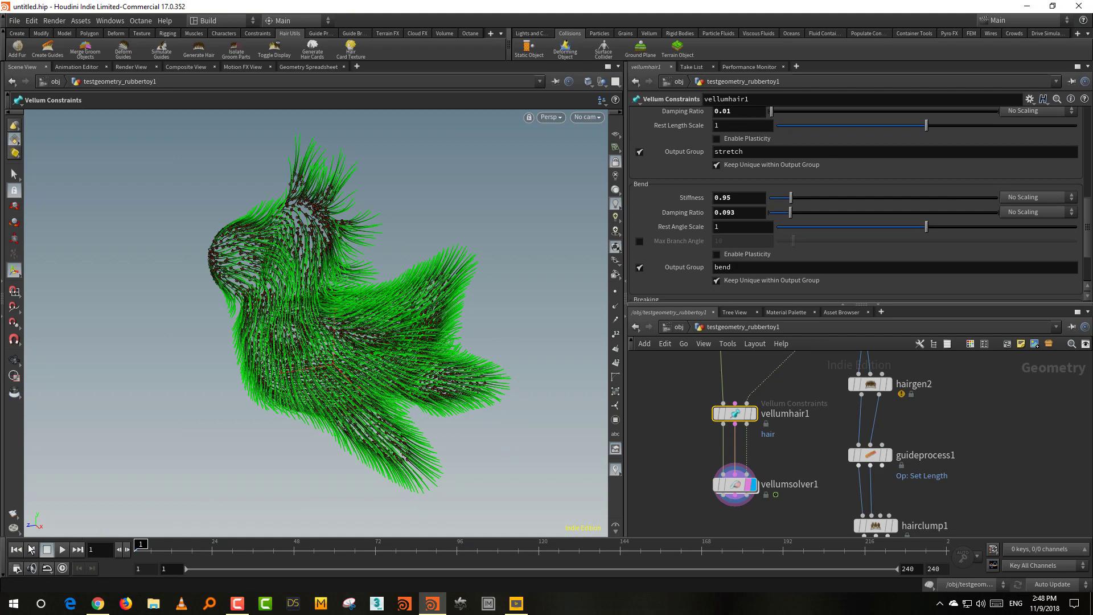
pyautogui.click(62, 550)
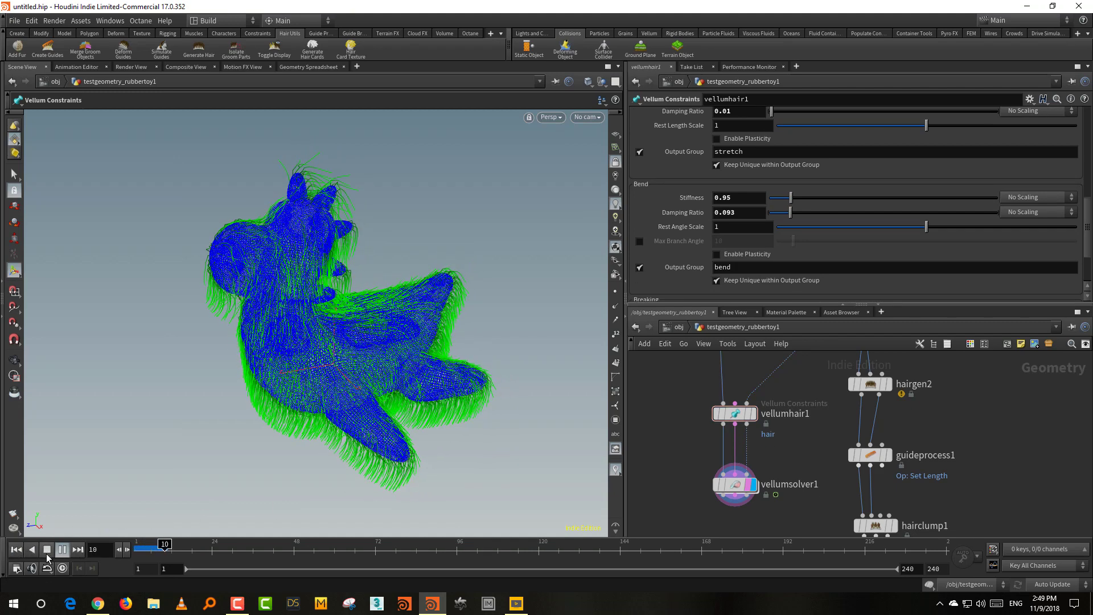
pyautogui.click(47, 552)
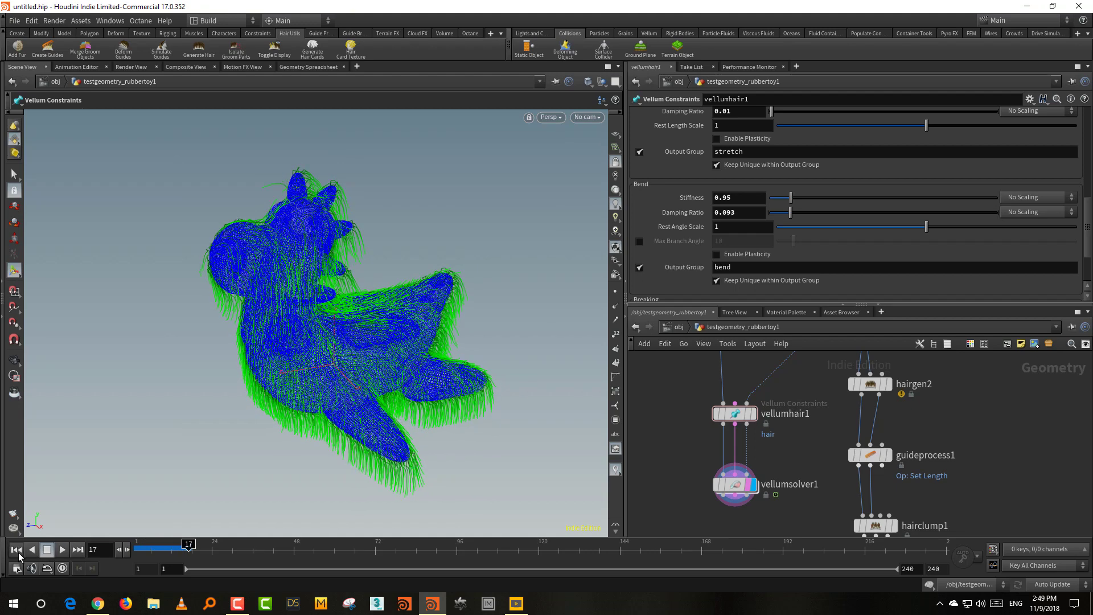
pyautogui.click(17, 550)
# Set vellumhair1's bend stiffness to 5.85, play the simulation to check it, and return to the first frame.
pyautogui.click(902, 198)
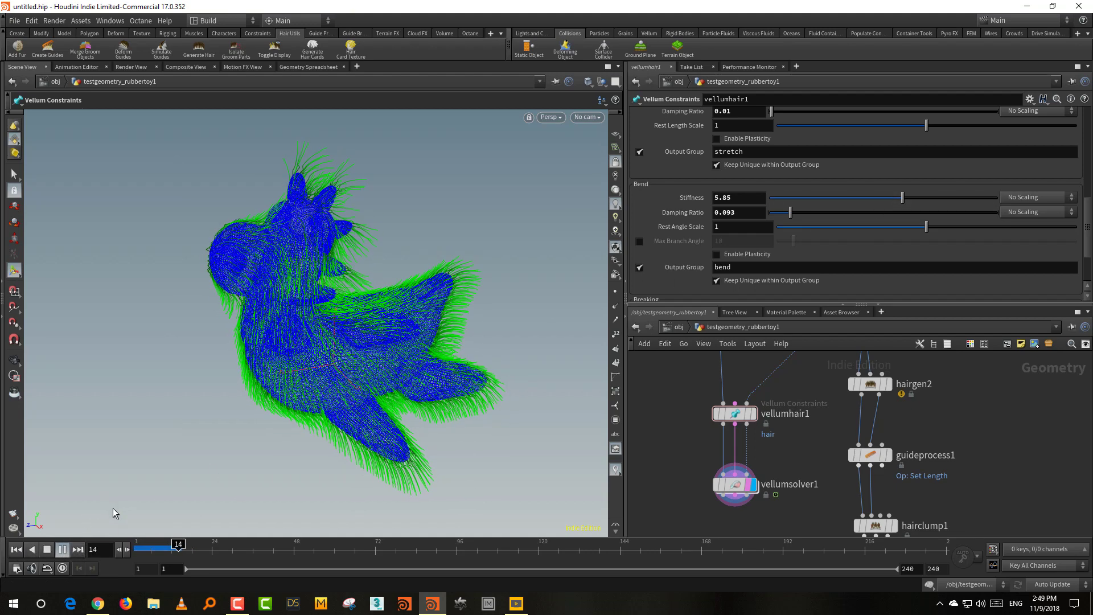
pyautogui.click(47, 549)
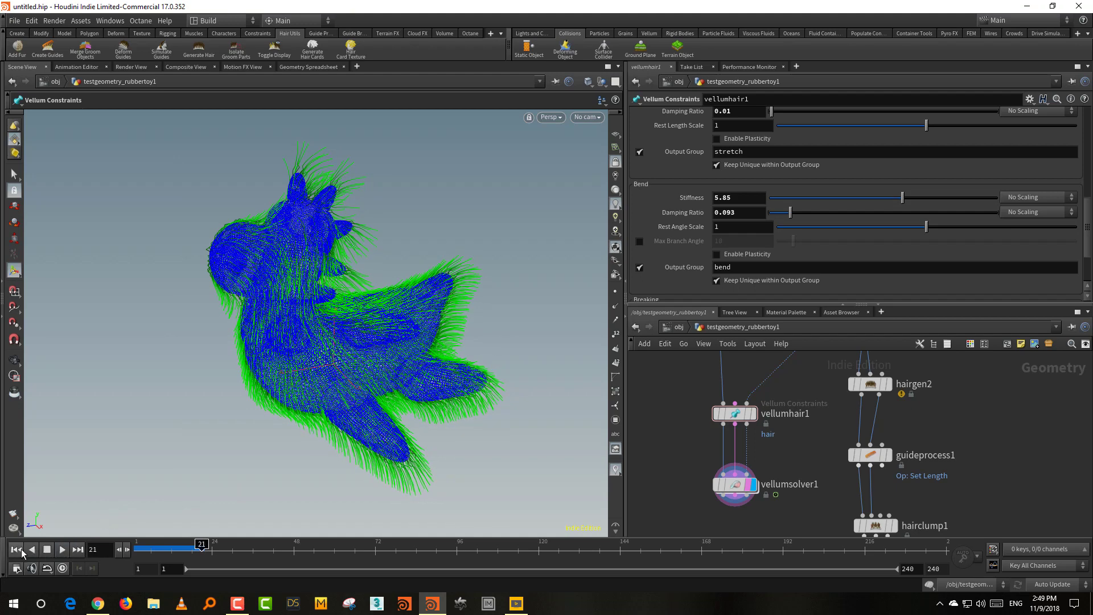
pyautogui.click(16, 549)
# Enter the Vellum solver's forces network and add a POP Force node above force_output.
pyautogui.scroll(-3, 786, 433)
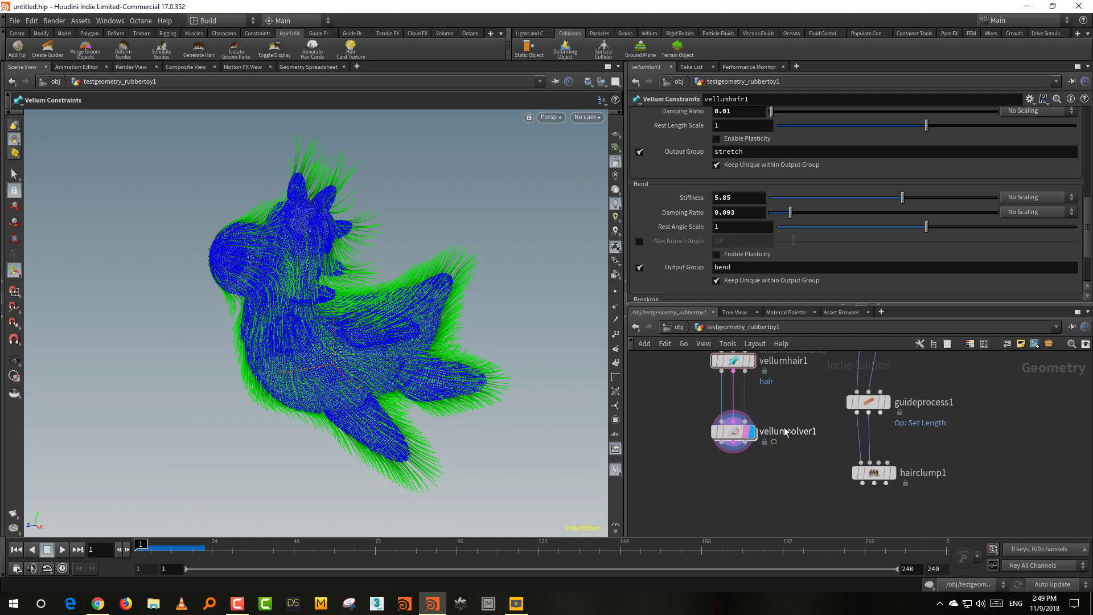
pyautogui.doubleClick(748, 435)
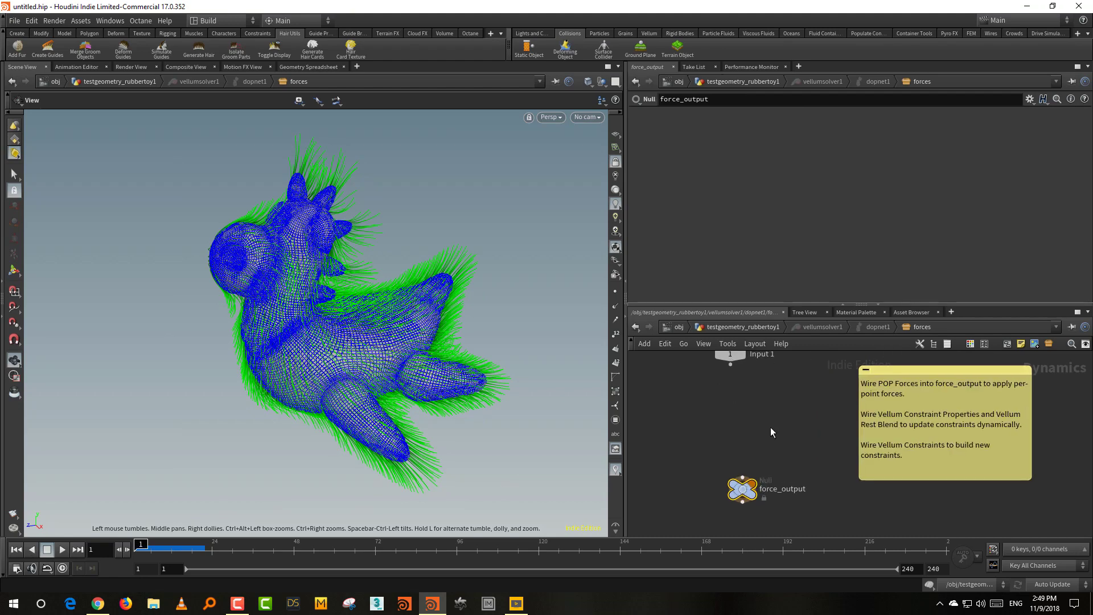
pyautogui.press('Tab')
pyautogui.write('pop')
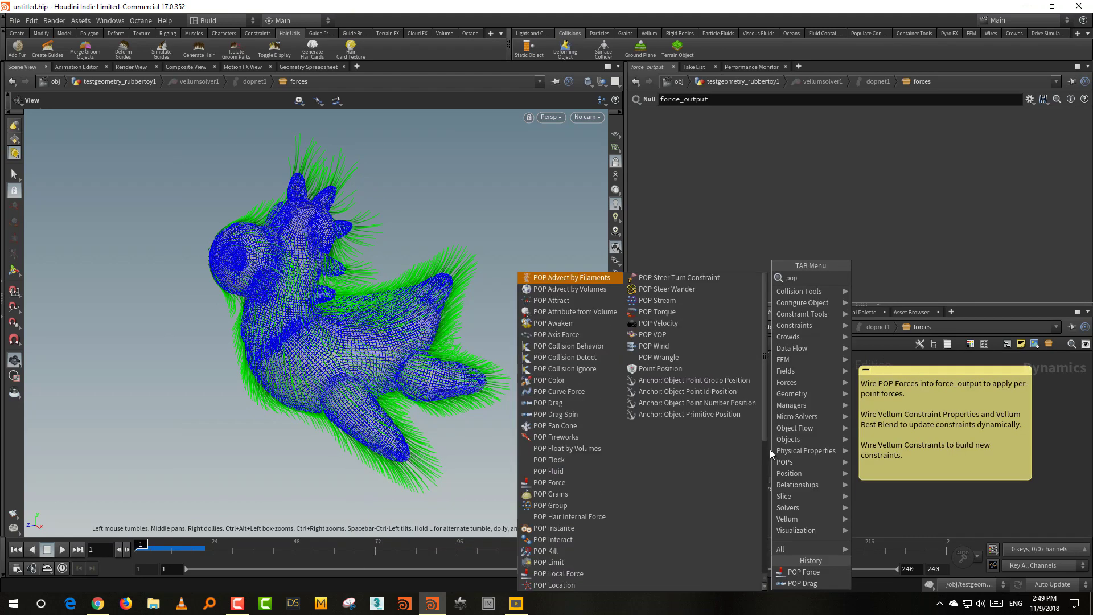
pyautogui.write('fo')
pyautogui.click(903, 278)
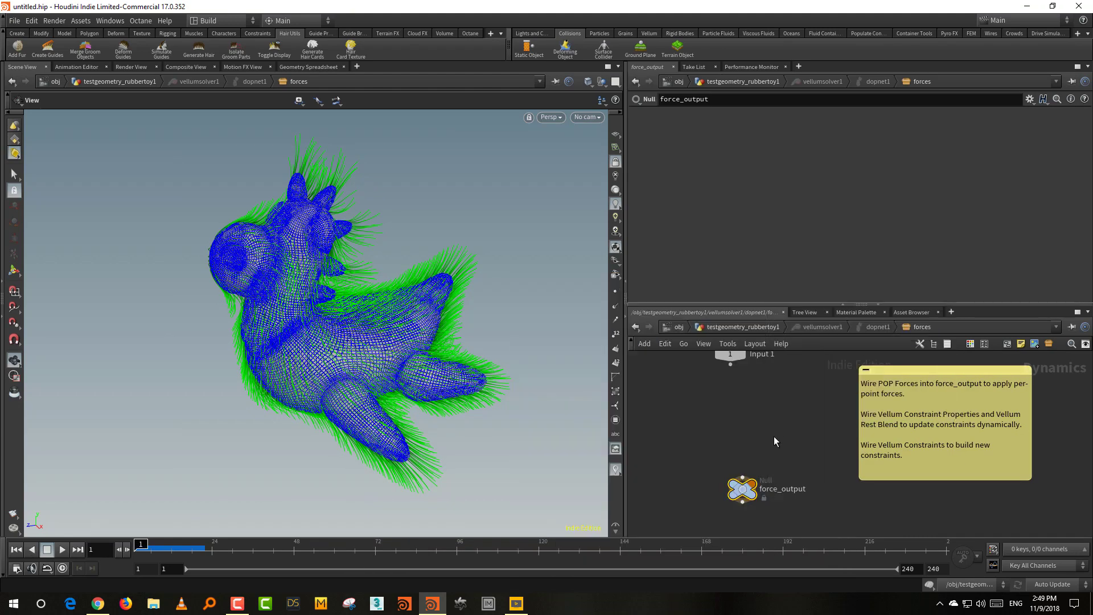
pyautogui.click(773, 436)
# Set the POP force's X force to -5 and noise amplitude to 3.85, and wire it into force_output.
pyautogui.moveTo(490, 442); pyautogui.dragTo(504, 414)
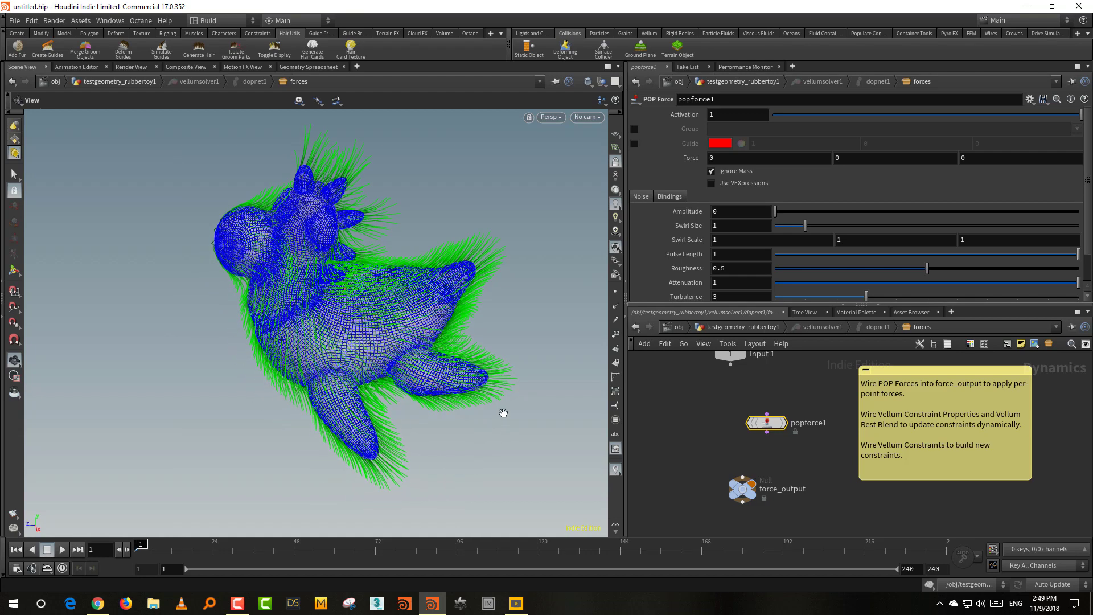
pyautogui.click(729, 158)
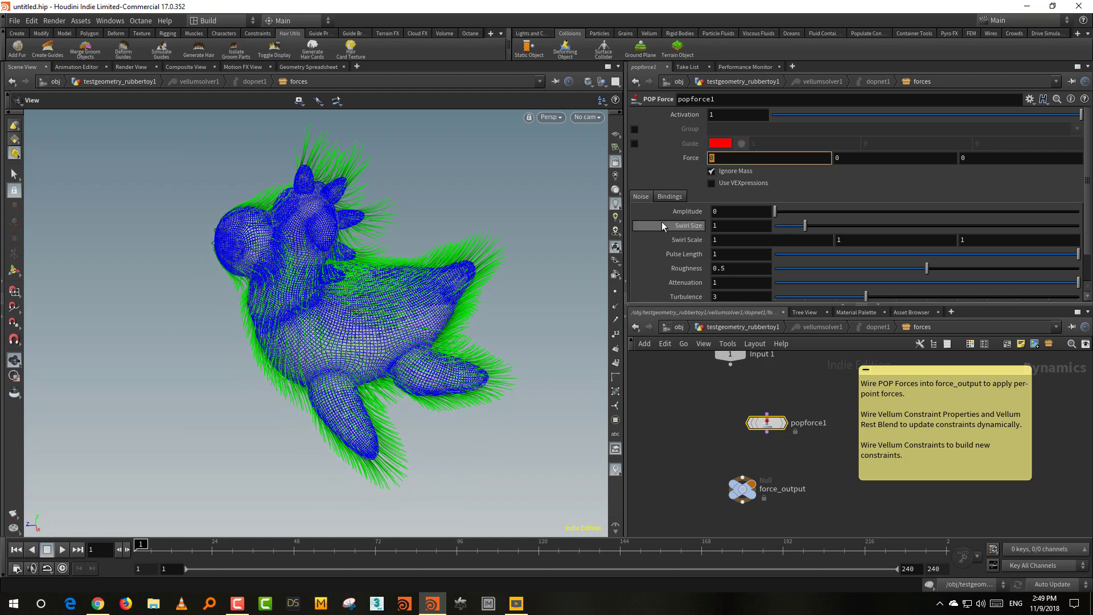
pyautogui.write('-5')
pyautogui.press('Return')
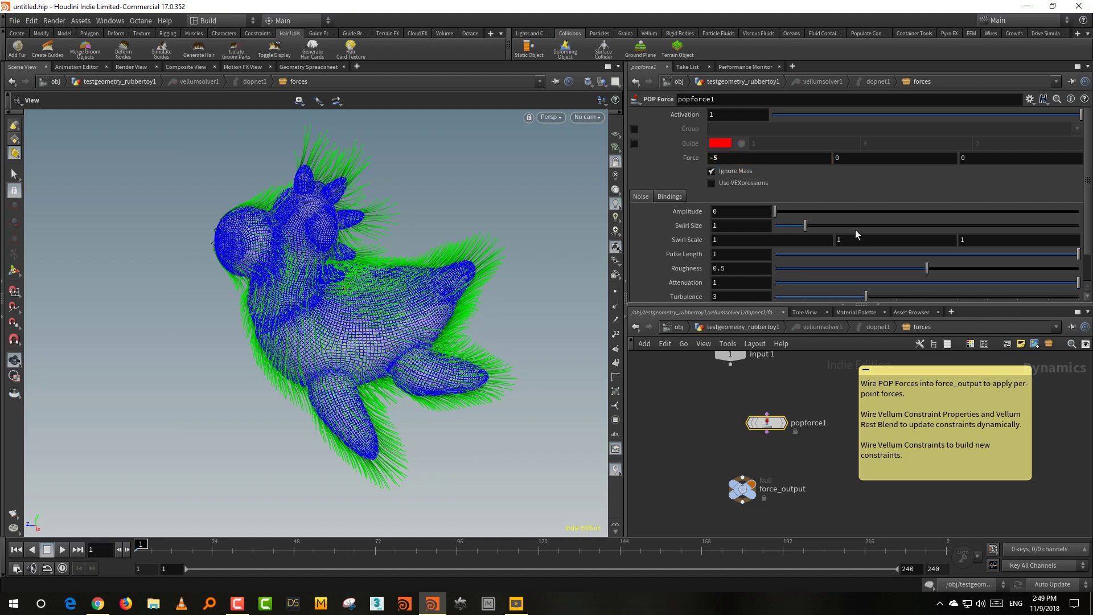
pyautogui.click(860, 211)
pyautogui.moveTo(882, 217); pyautogui.dragTo(893, 215)
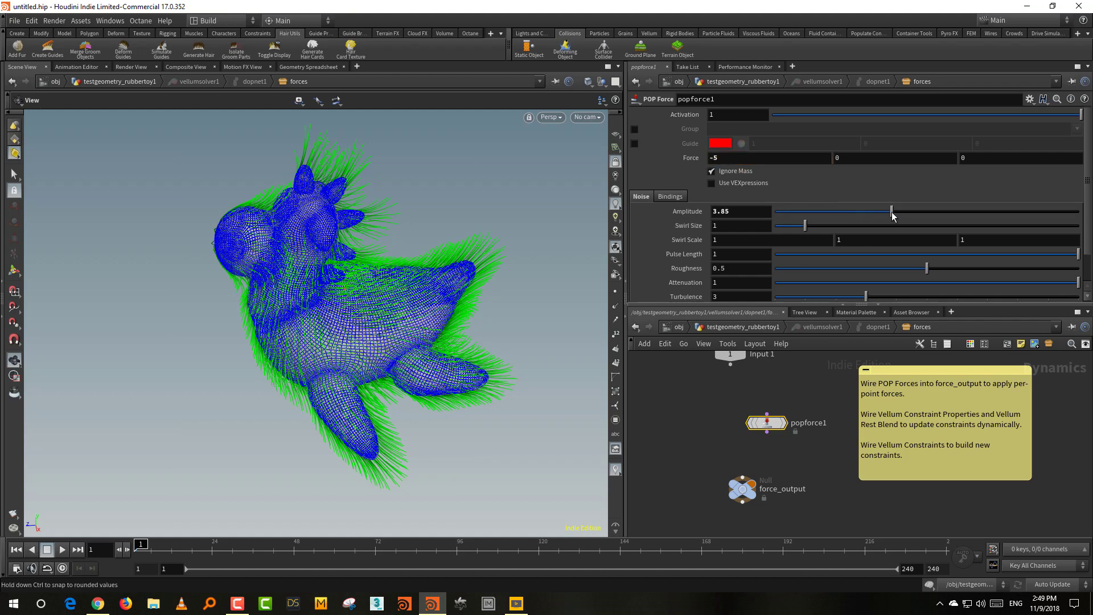
pyautogui.moveTo(767, 432); pyautogui.dragTo(743, 478)
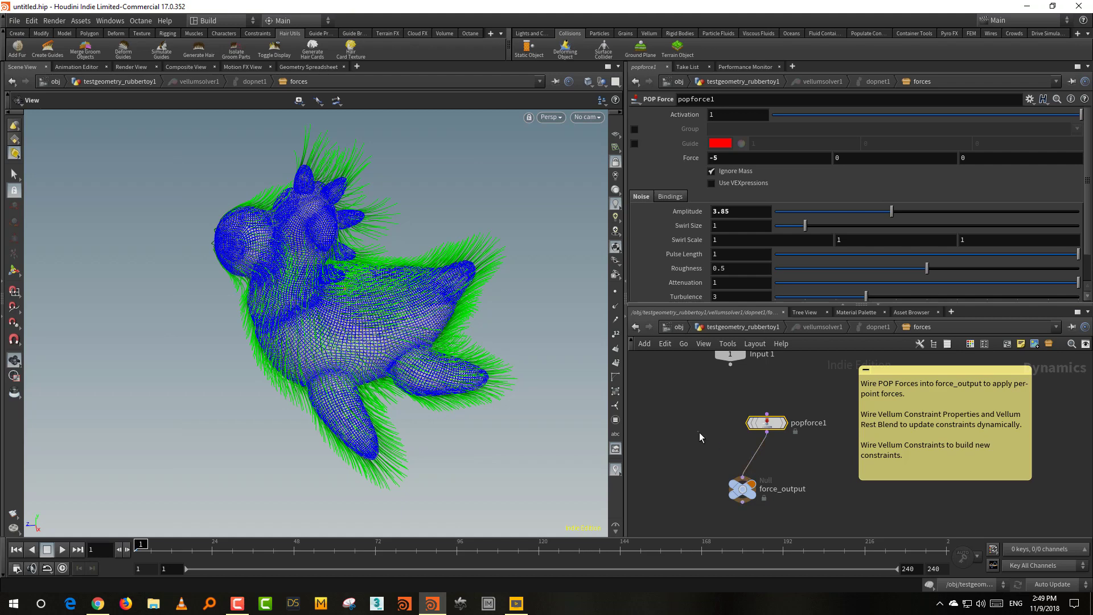
# Go back up to the rubber toy network, play the simulation with the new force, stop it and jump to frame 61.
pyautogui.press('u')
pyautogui.click(62, 549)
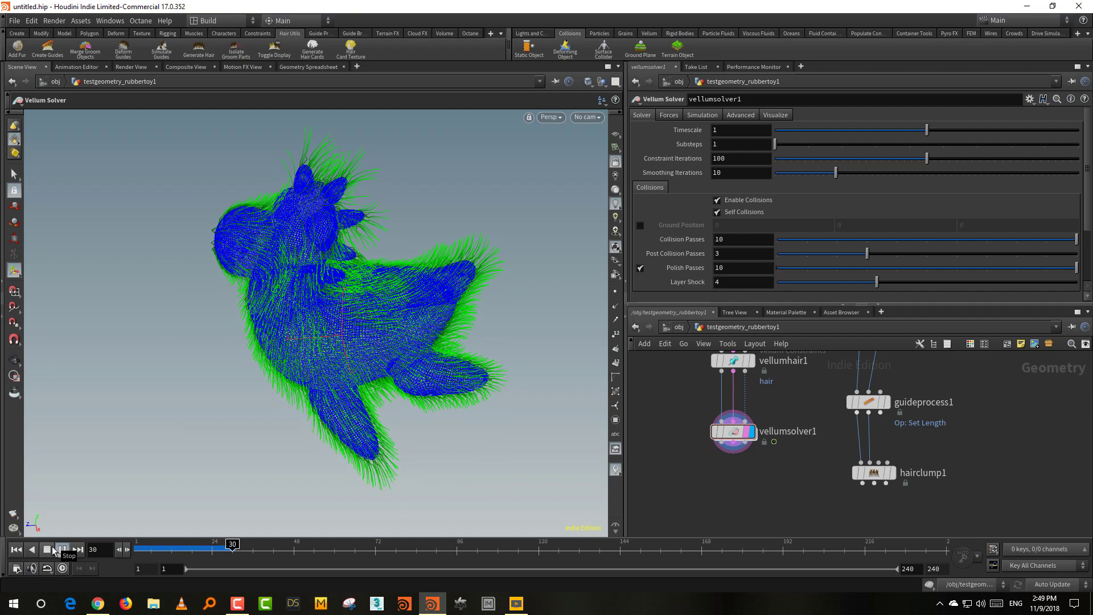
pyautogui.click(48, 548)
pyautogui.moveTo(212, 478); pyautogui.dragTo(319, 442)
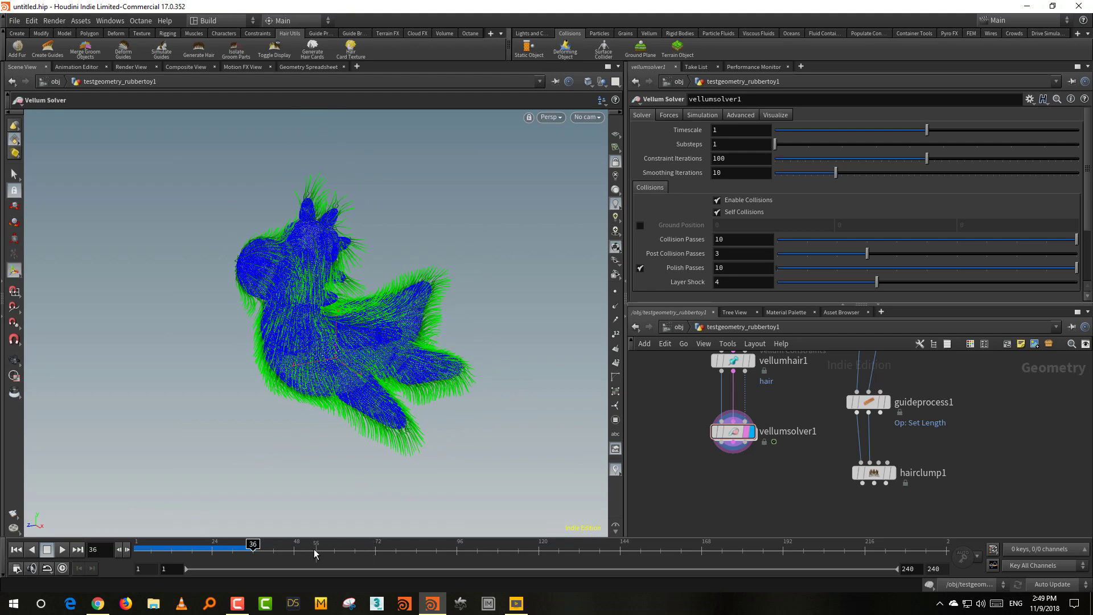
pyautogui.click(338, 550)
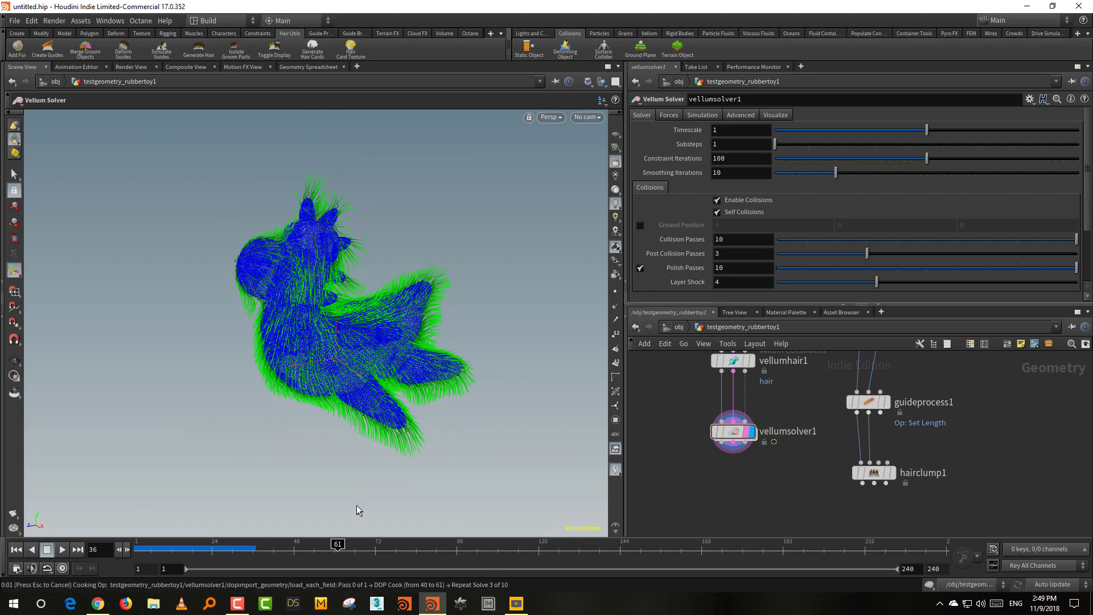
# Play the simulation again from the first frame, stop it, and return to frame 1.
pyautogui.moveTo(164, 550); pyautogui.dragTo(117, 550)
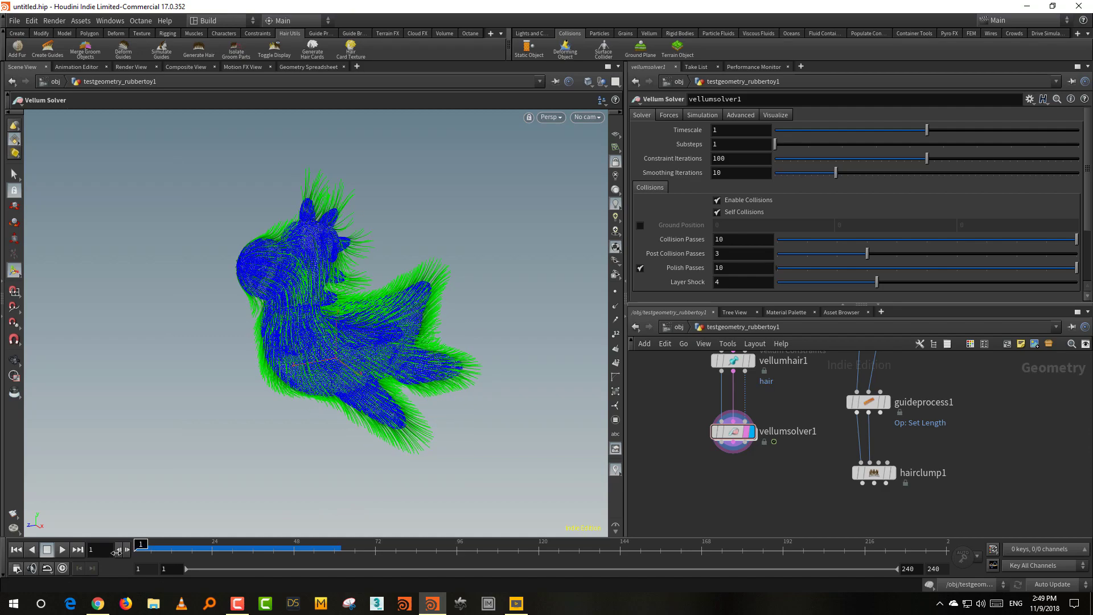
pyautogui.click(62, 549)
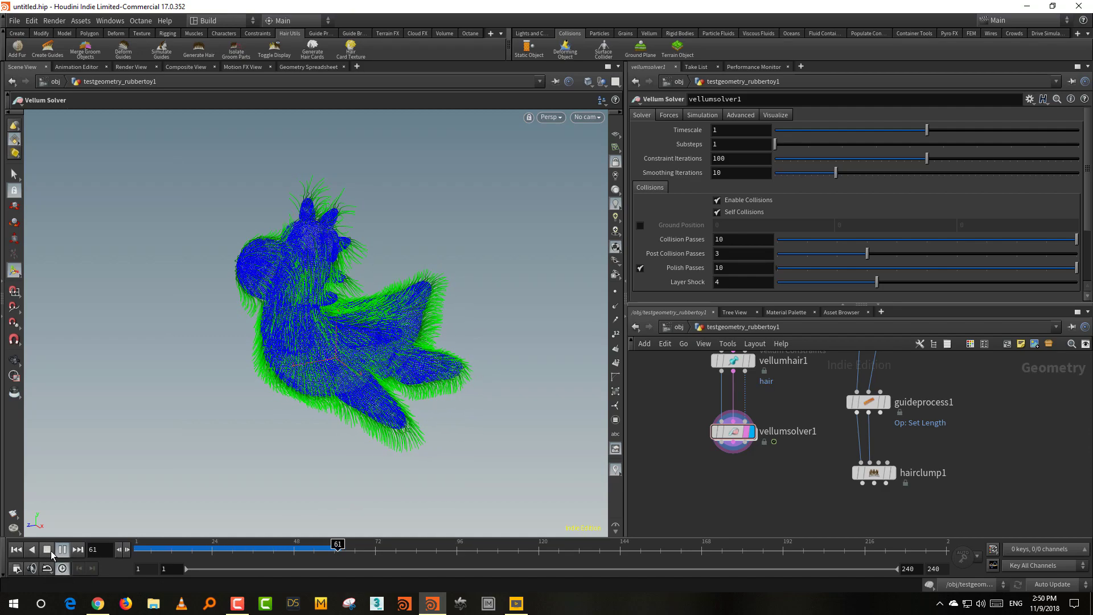
pyautogui.click(48, 551)
pyautogui.moveTo(189, 549); pyautogui.dragTo(138, 549)
# Move the hairgen2, guideprocess1 and hairclump1 nodes together further down the network to free up space.
pyautogui.scroll(-3, 779, 490)
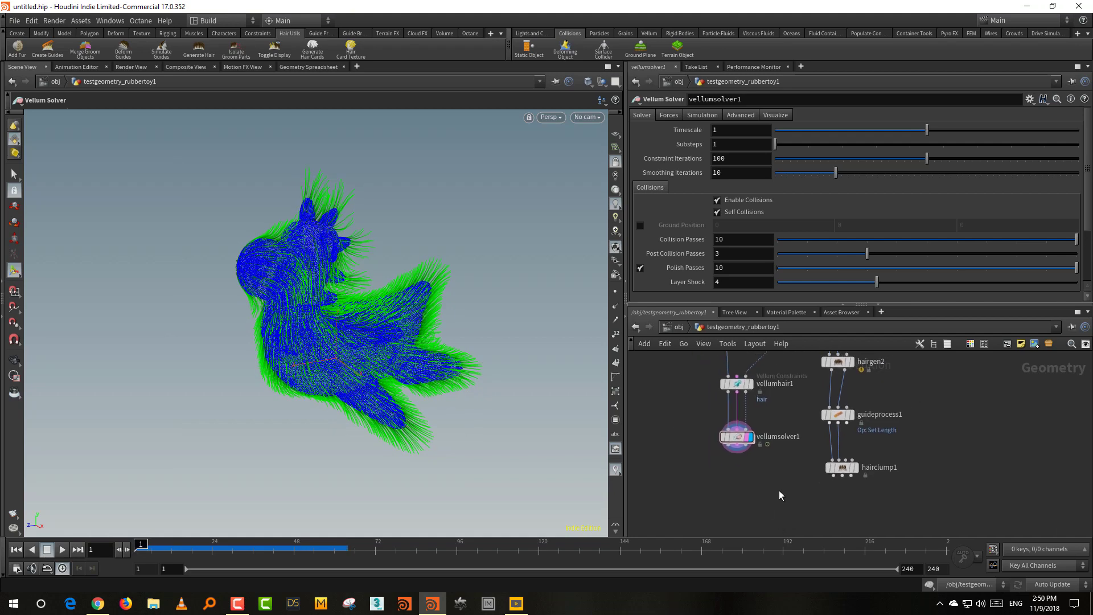
pyautogui.scroll(-2, 872, 449)
pyautogui.moveTo(931, 371); pyautogui.dragTo(854, 481)
pyautogui.moveTo(881, 395); pyautogui.dragTo(882, 484)
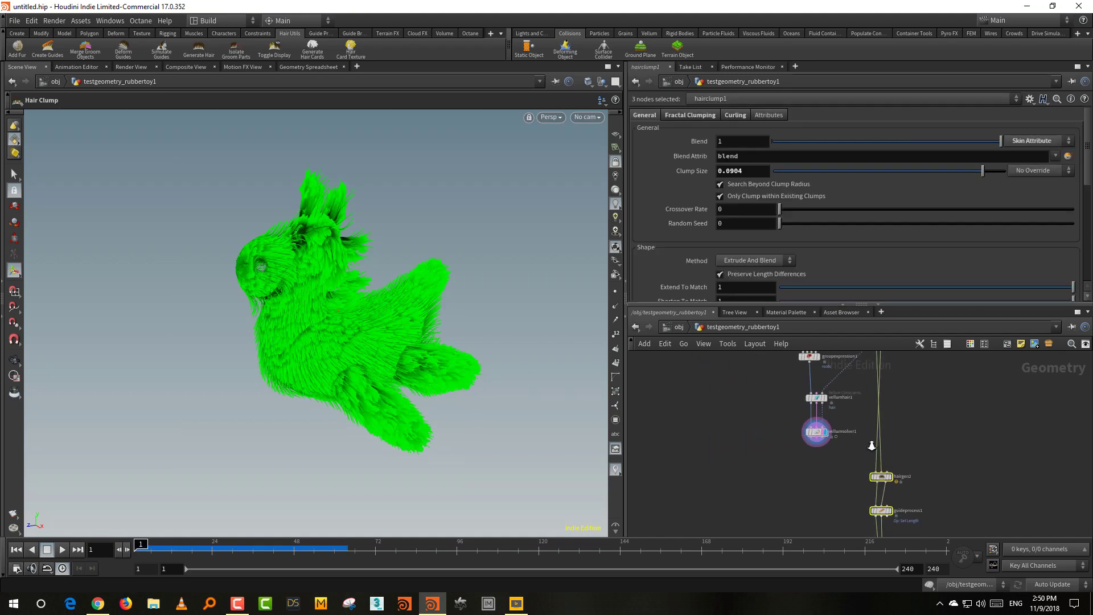
pyautogui.scroll(2, 906, 447)
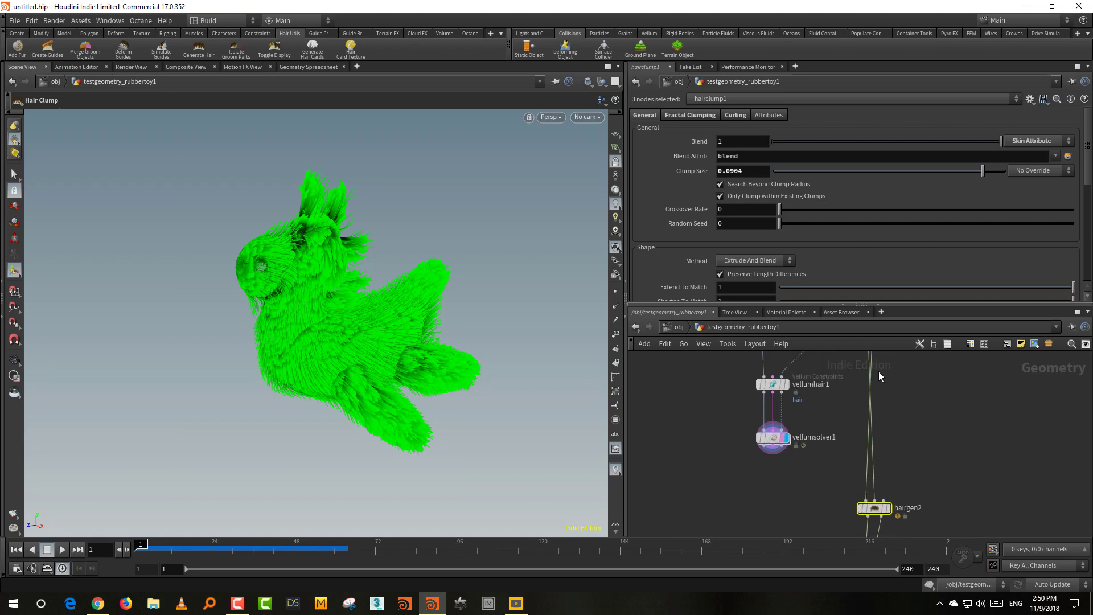
# Enlarge the network editor area and move groupexpression1 and vellumsolver1 closer to vellumhair1.
pyautogui.moveTo(817, 306); pyautogui.dragTo(817, 206)
pyautogui.moveTo(803, 353); pyautogui.dragTo(801, 418, button='middle')
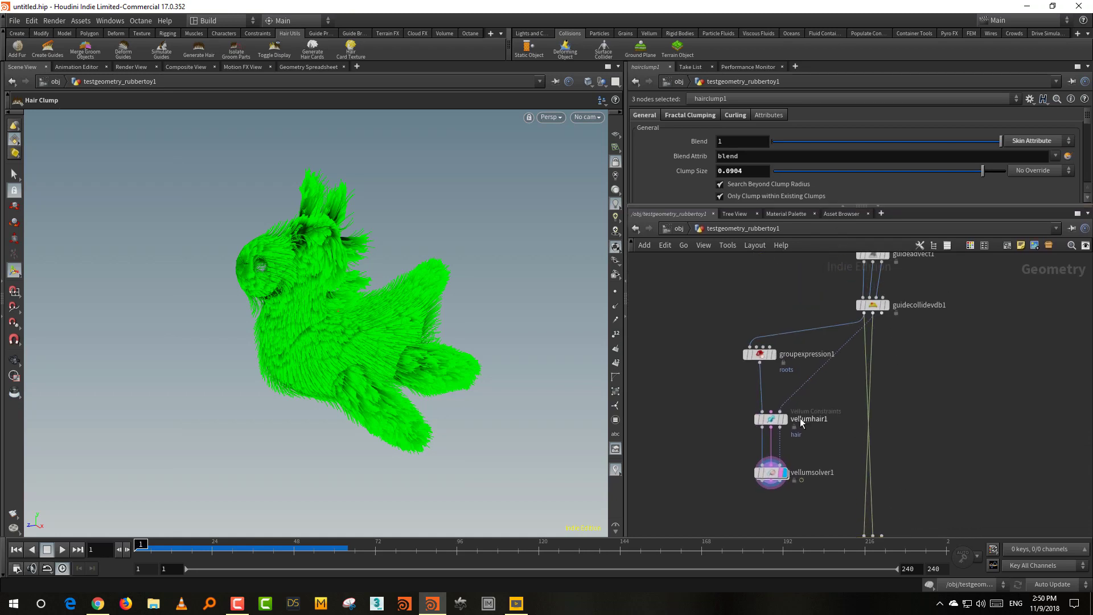
pyautogui.moveTo(761, 359); pyautogui.dragTo(764, 371)
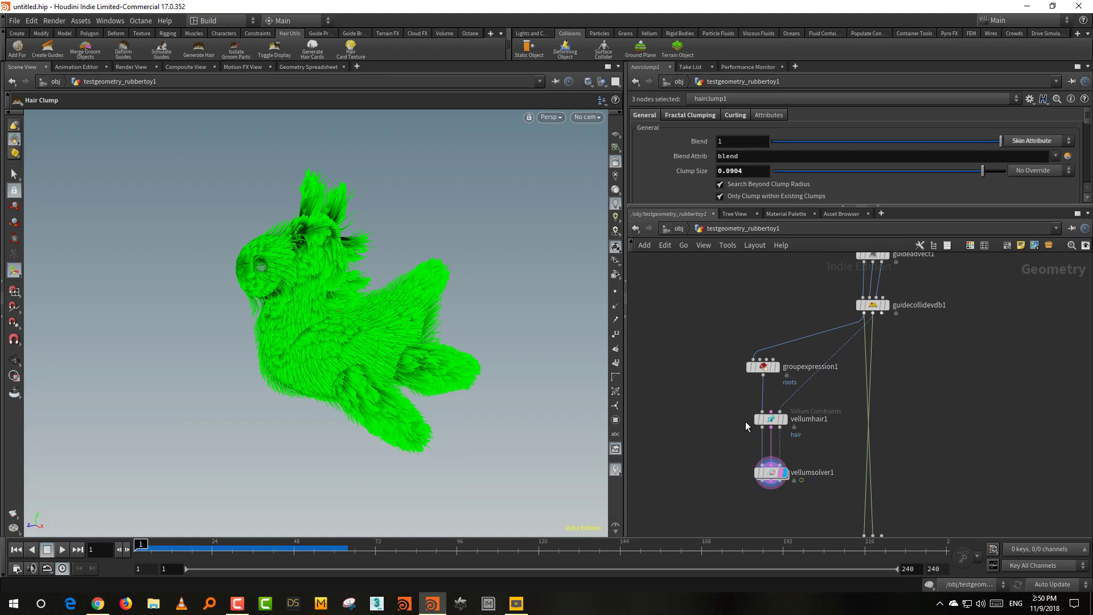
pyautogui.click(750, 470)
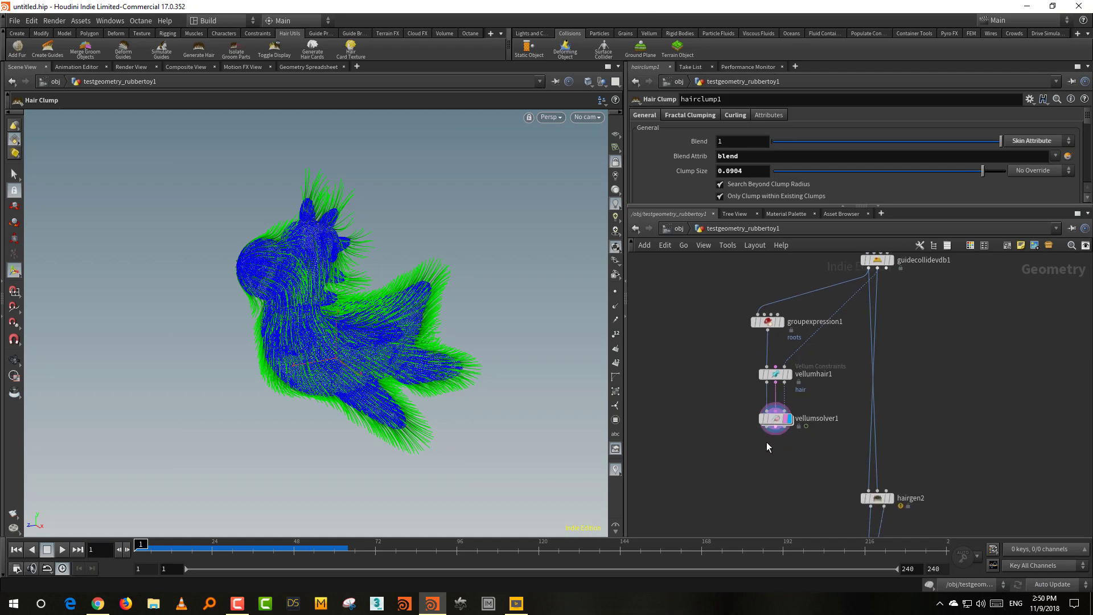
# Add an Attribute Delete node fed by vellumsolver1's first output and display its result.
pyautogui.press('Tab')
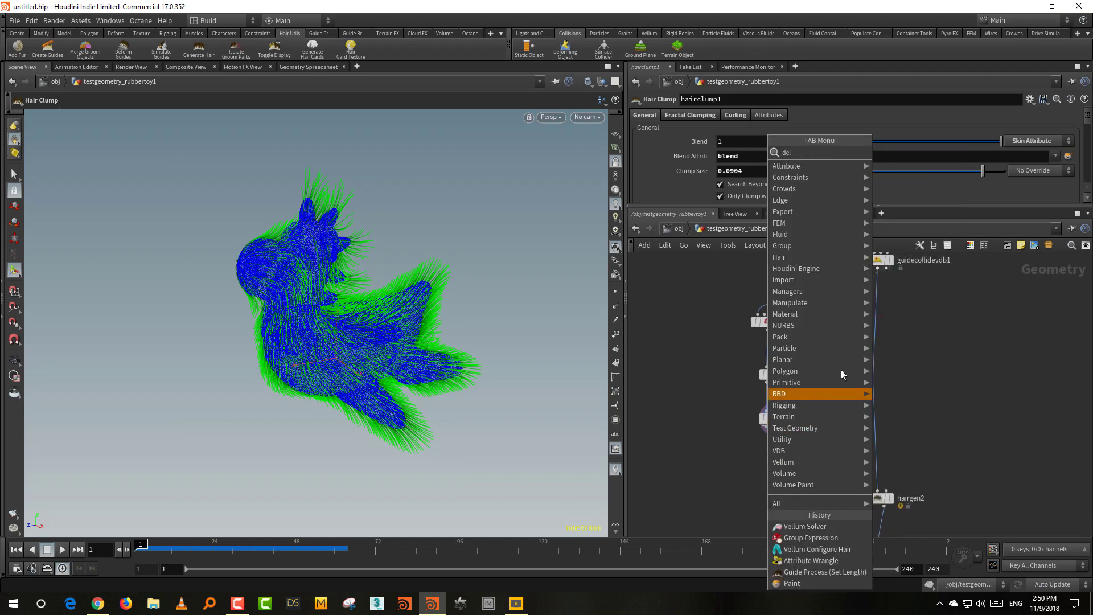
pyautogui.press('Tab')
pyautogui.write('de')
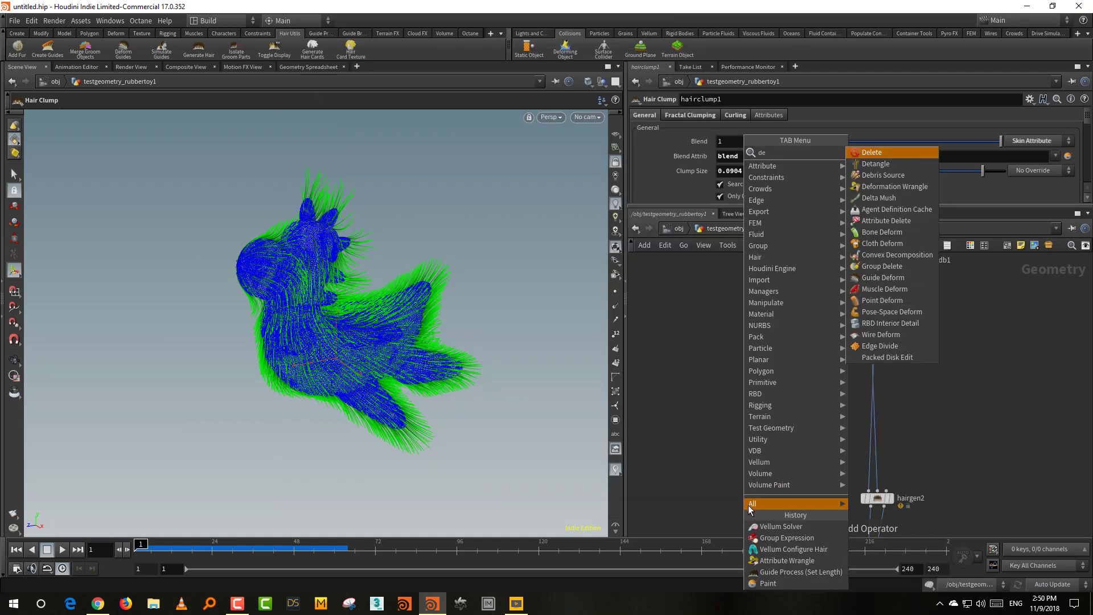
pyautogui.write('le')
pyautogui.click(888, 165)
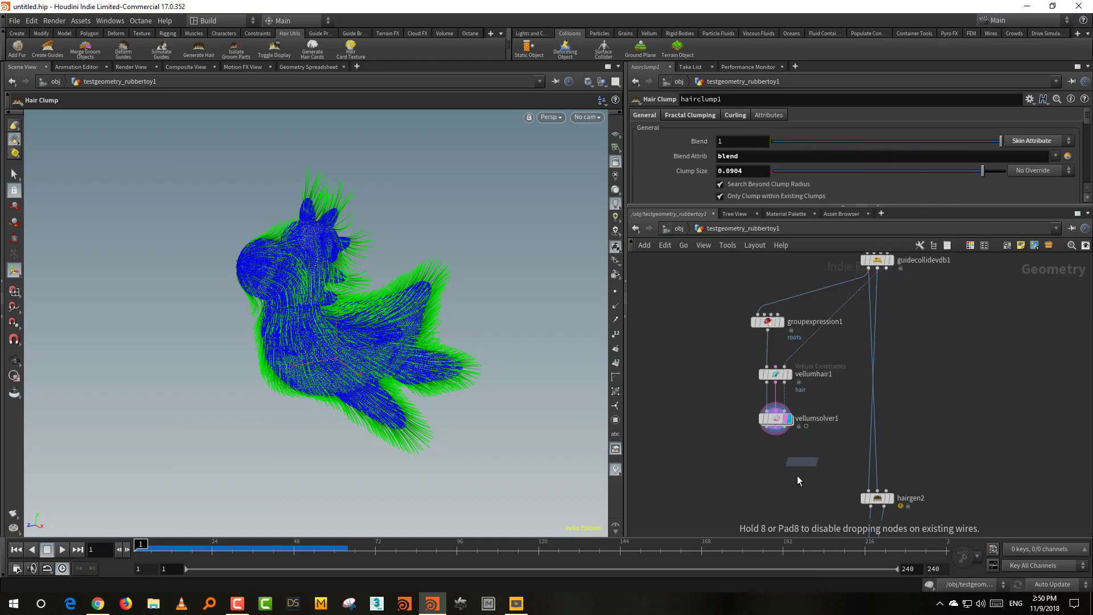
pyautogui.click(791, 476)
pyautogui.moveTo(801, 478); pyautogui.dragTo(787, 468)
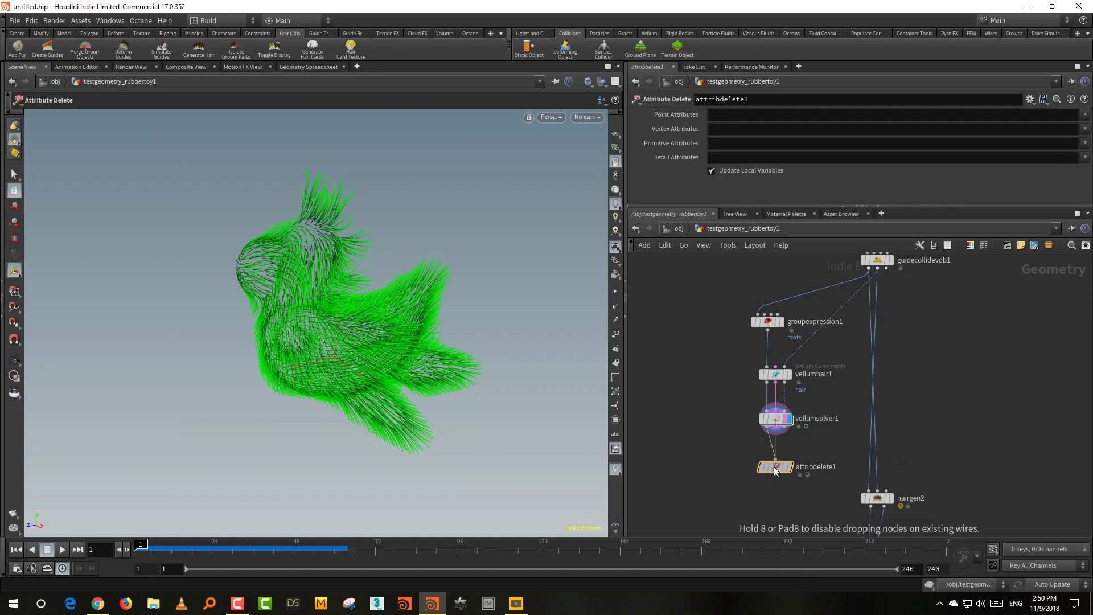
pyautogui.click(787, 469)
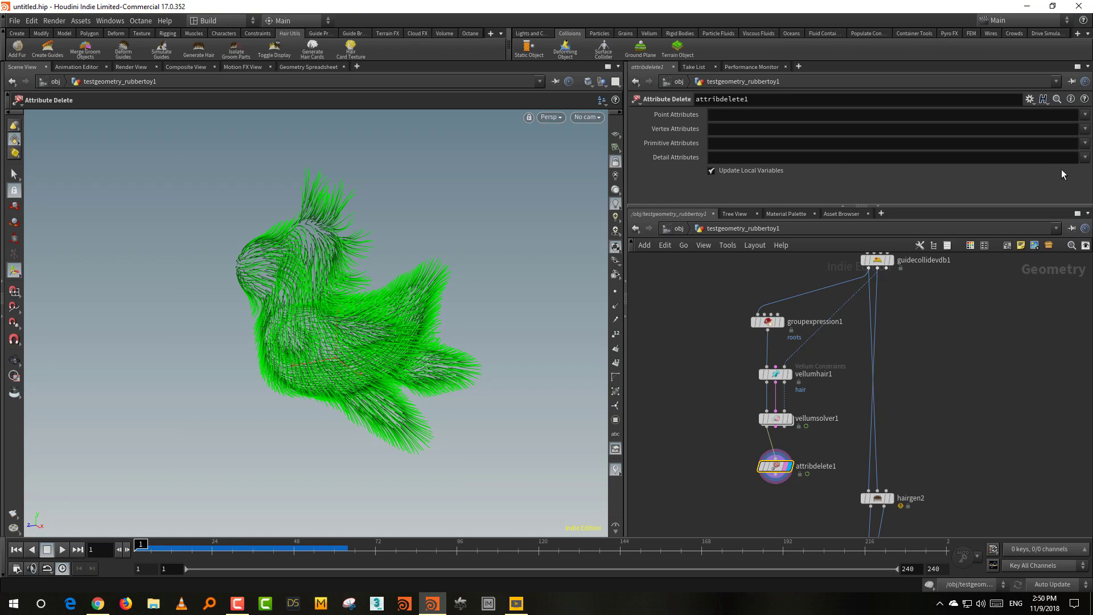
# Set attribdelete1's point attributes to "* ^Cd" and check the remaining attributes in its node info.
pyautogui.click(1086, 117)
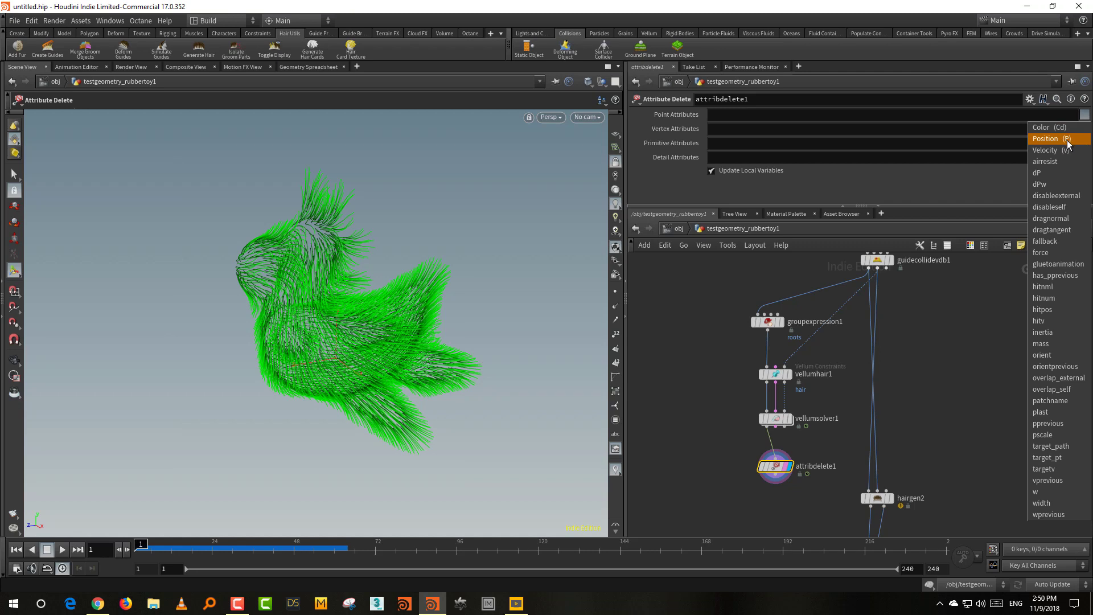
pyautogui.click(1056, 127)
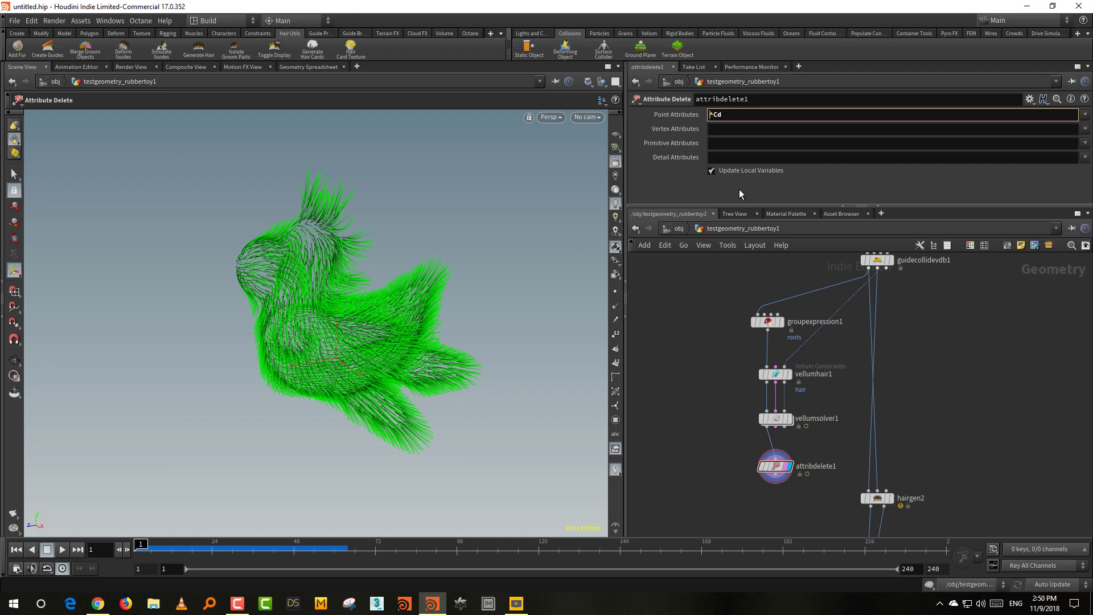
pyautogui.write('*')
pyautogui.press('Return')
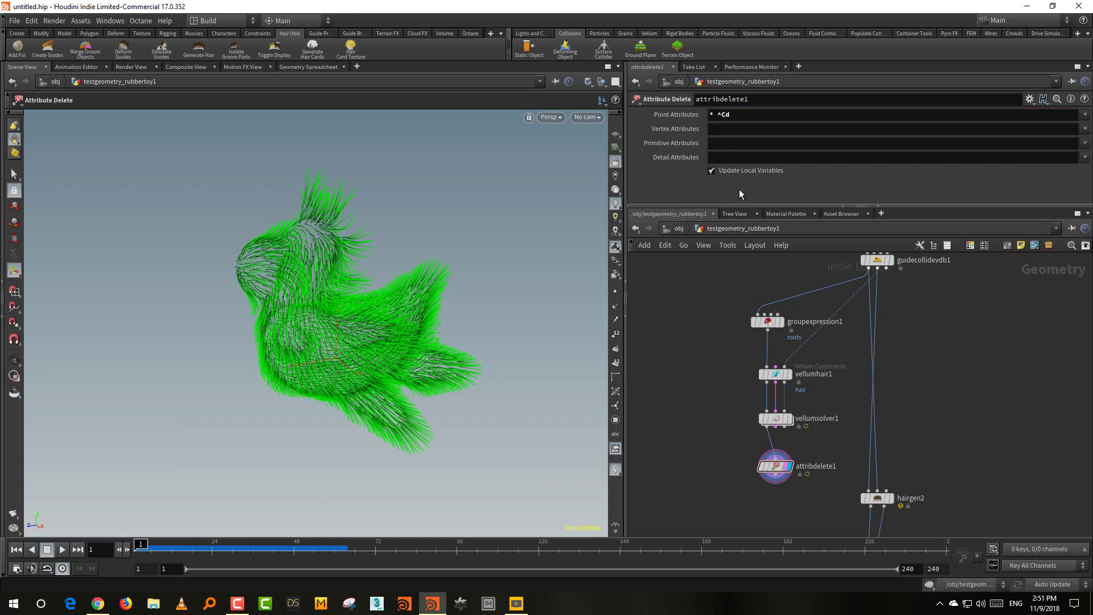
pyautogui.click(751, 466)
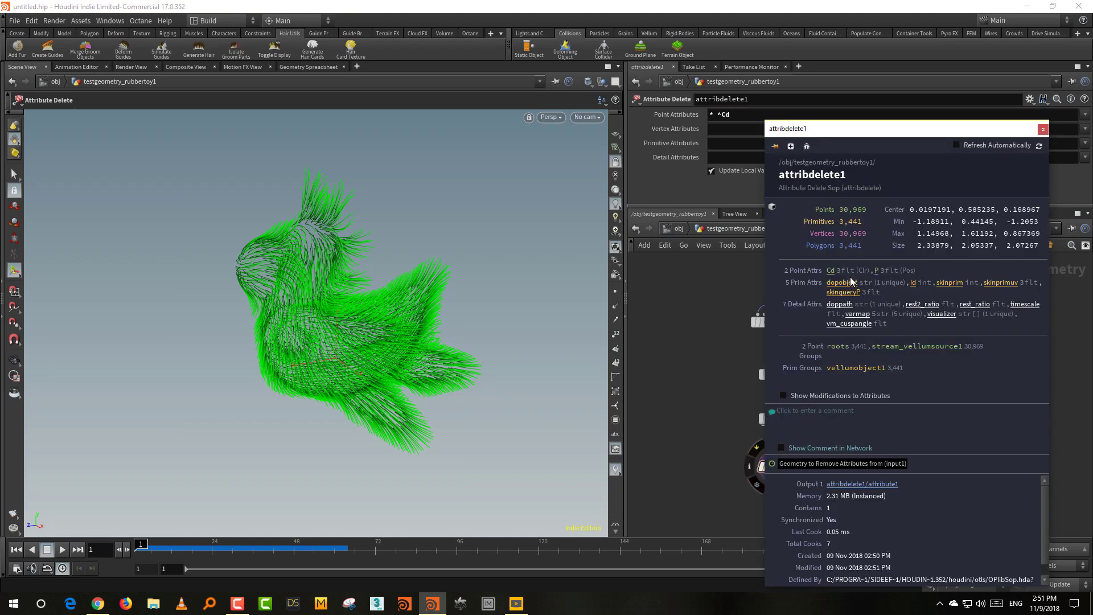
# Exclude velocity from the deletion too, extending attribdelete1's point attributes to "* ^Cd ^v".
pyautogui.click(720, 117)
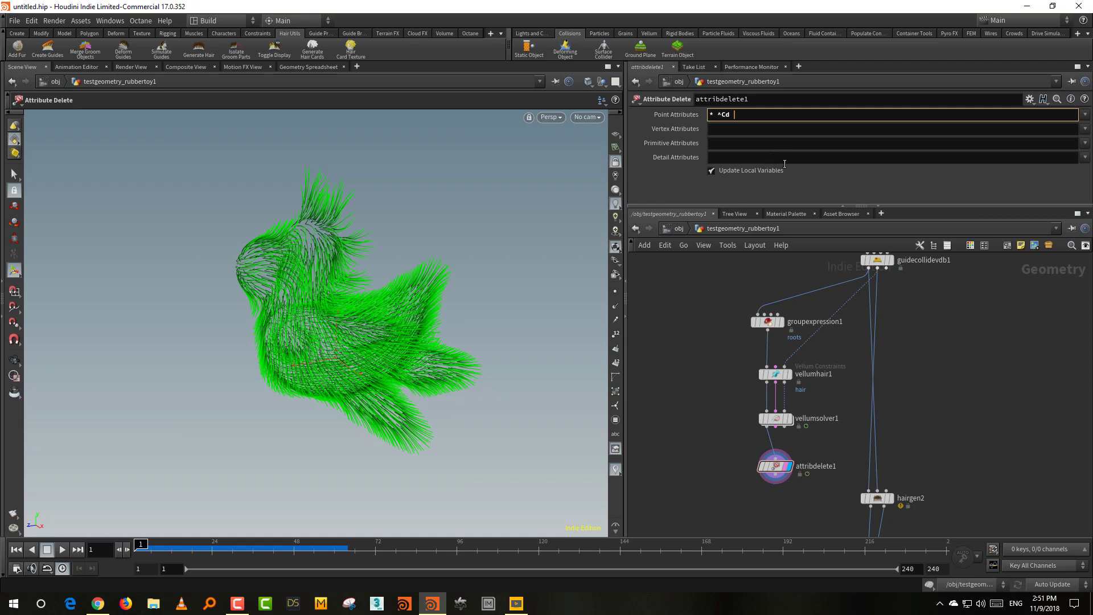
pyautogui.click(1085, 115)
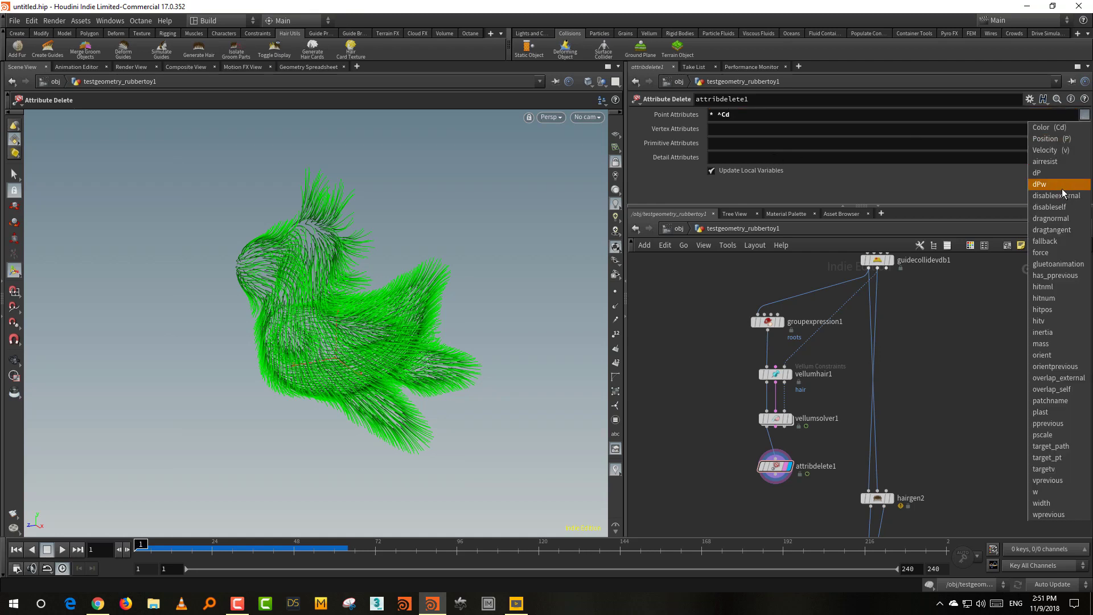
pyautogui.click(753, 115)
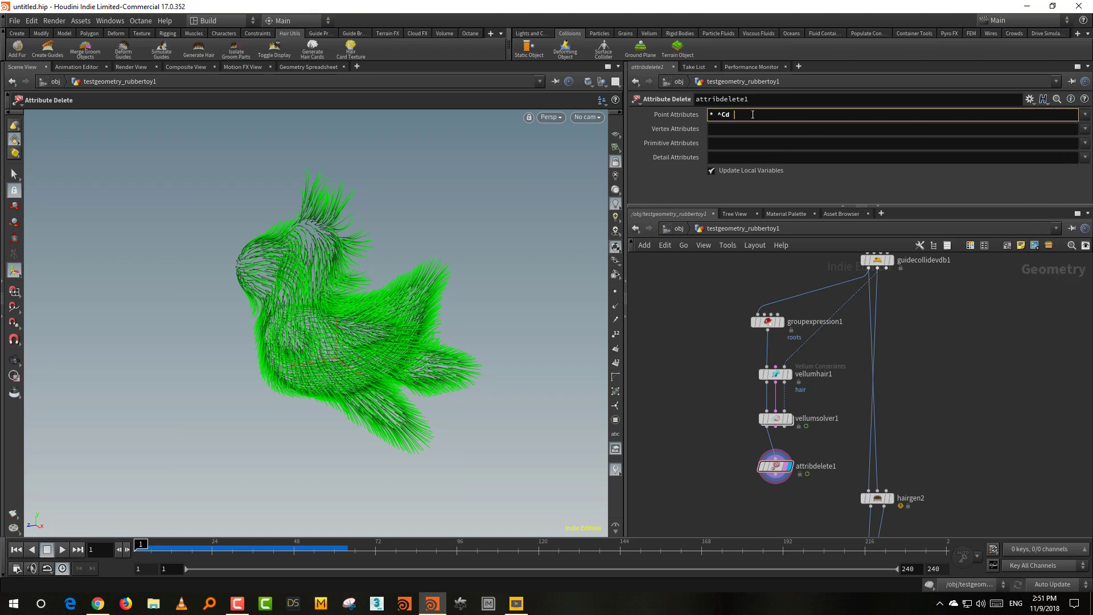
pyautogui.write('^v')
pyautogui.press('Return')
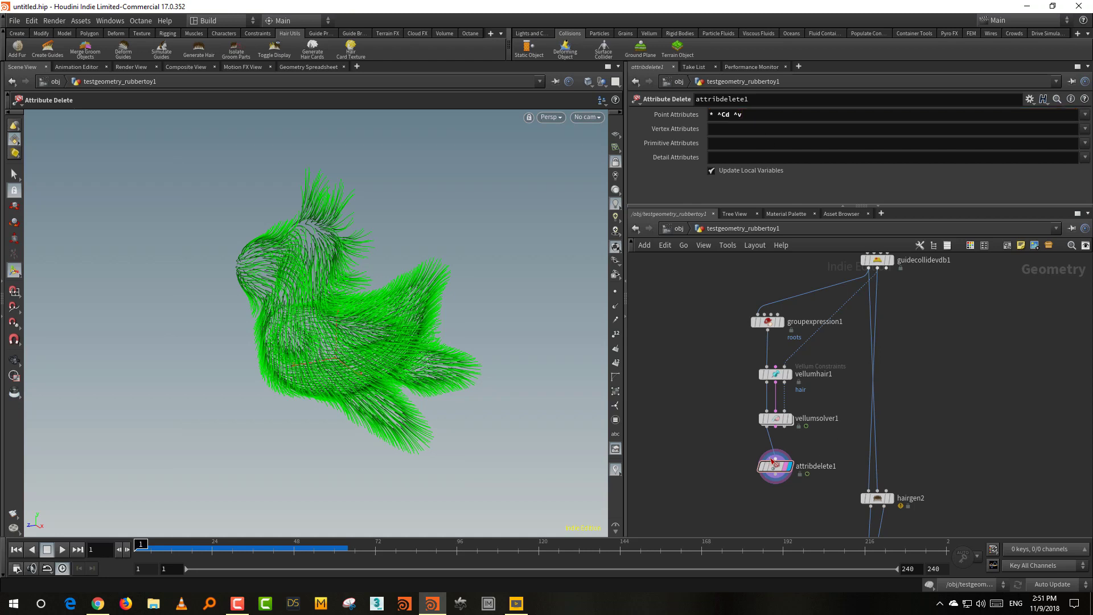
# Set both the primitive attributes and detail attributes of attribdelete1 to "*".
pyautogui.click(736, 142)
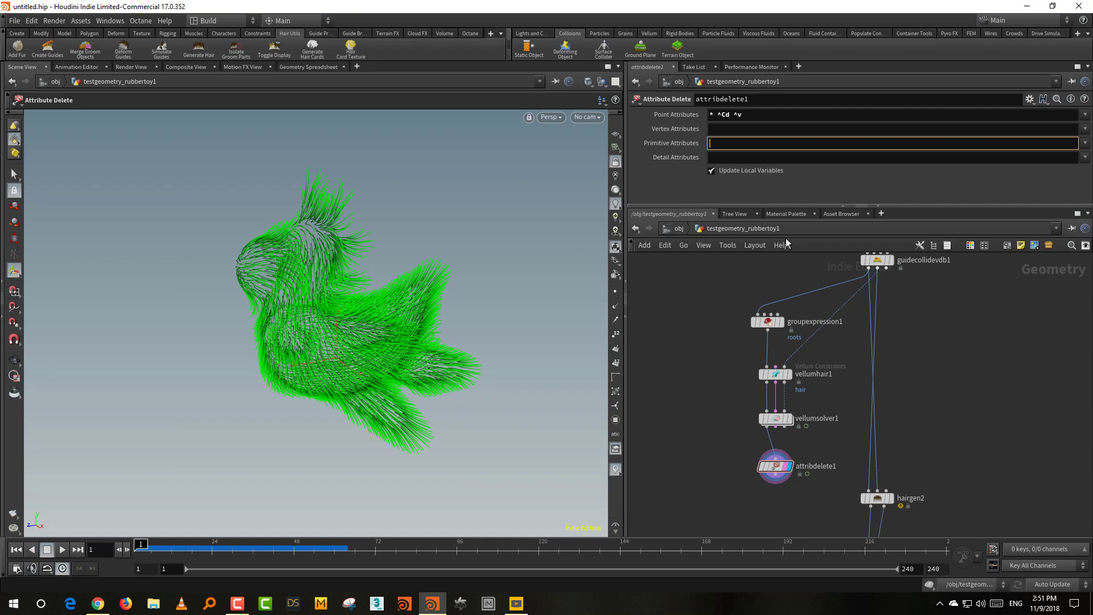
pyautogui.write('*')
pyautogui.press('Return')
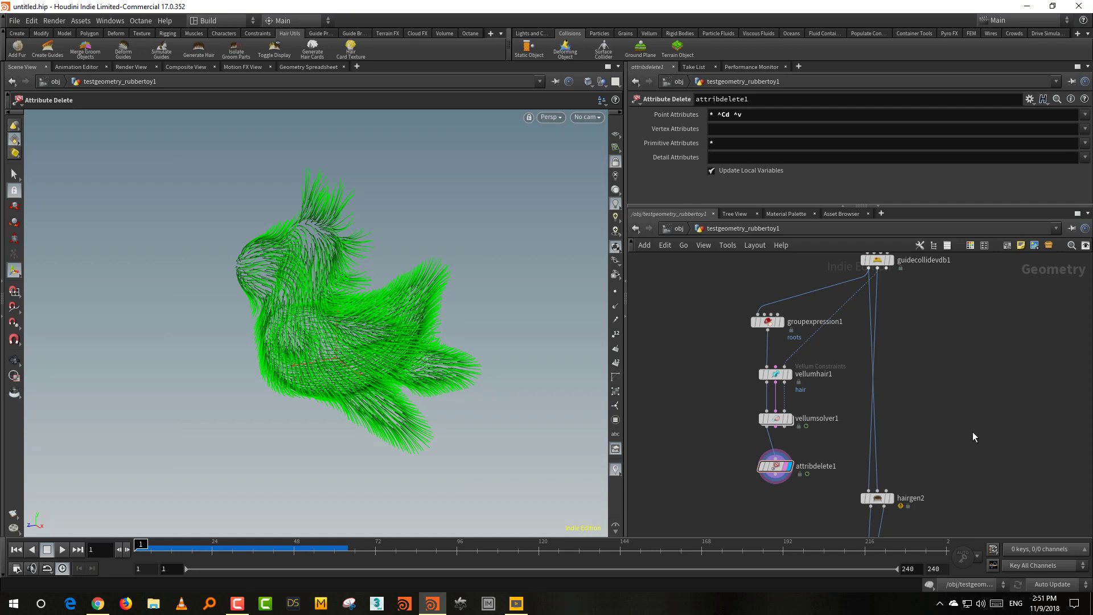
pyautogui.click(733, 158)
pyautogui.write('*')
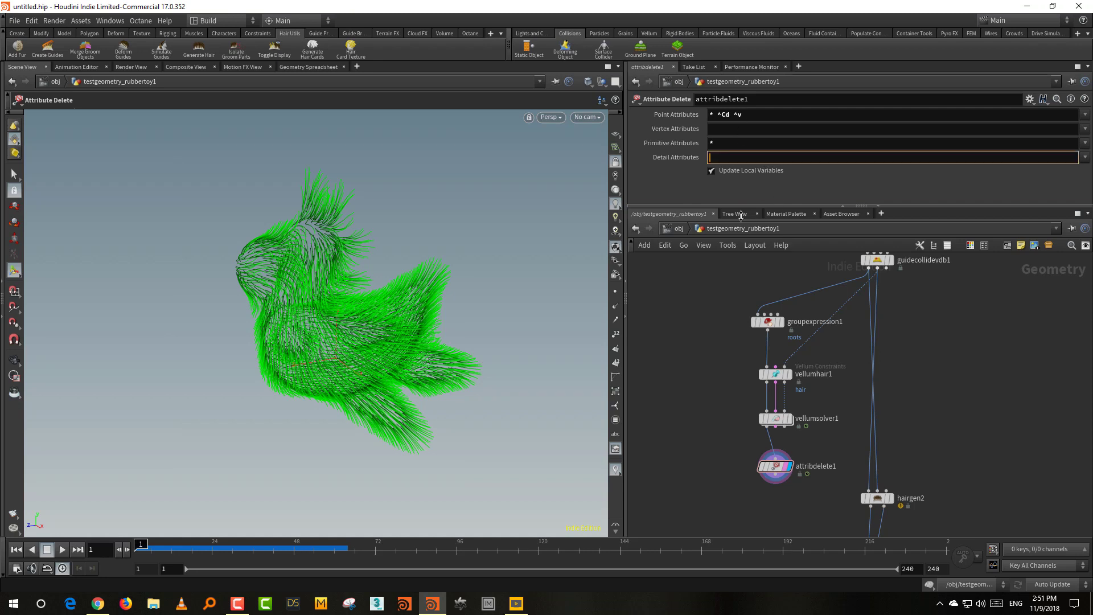
pyautogui.press('Return')
# Shift hairgen2, guideprocess1 and hairclump1 down again so they sit well below attribdelete1.
pyautogui.scroll(-3, 945, 444)
pyautogui.scroll(-2, 941, 419)
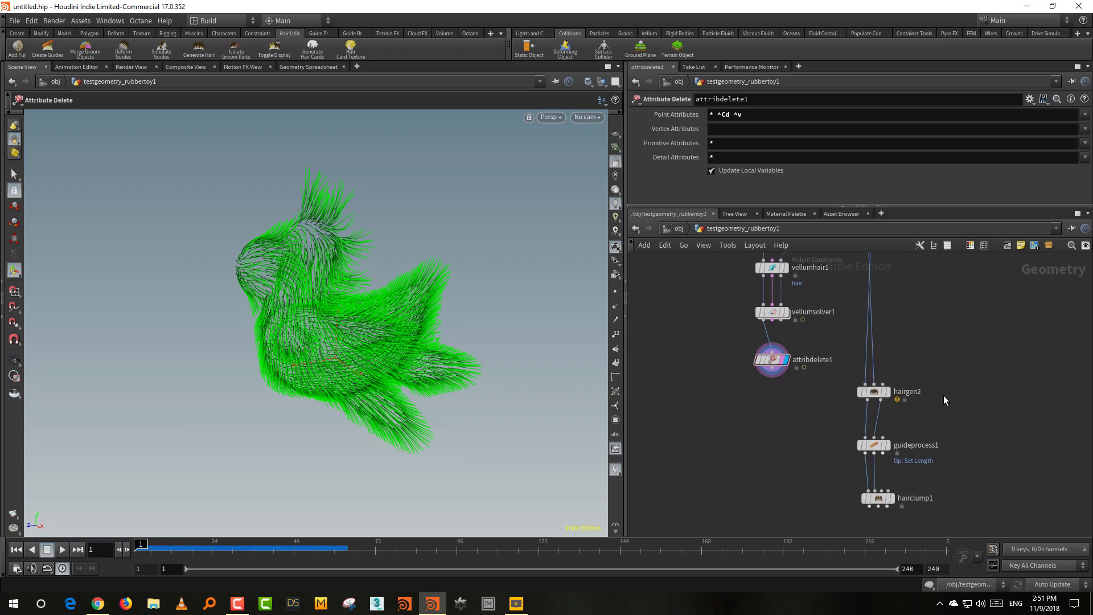
pyautogui.moveTo(934, 378); pyautogui.dragTo(840, 525)
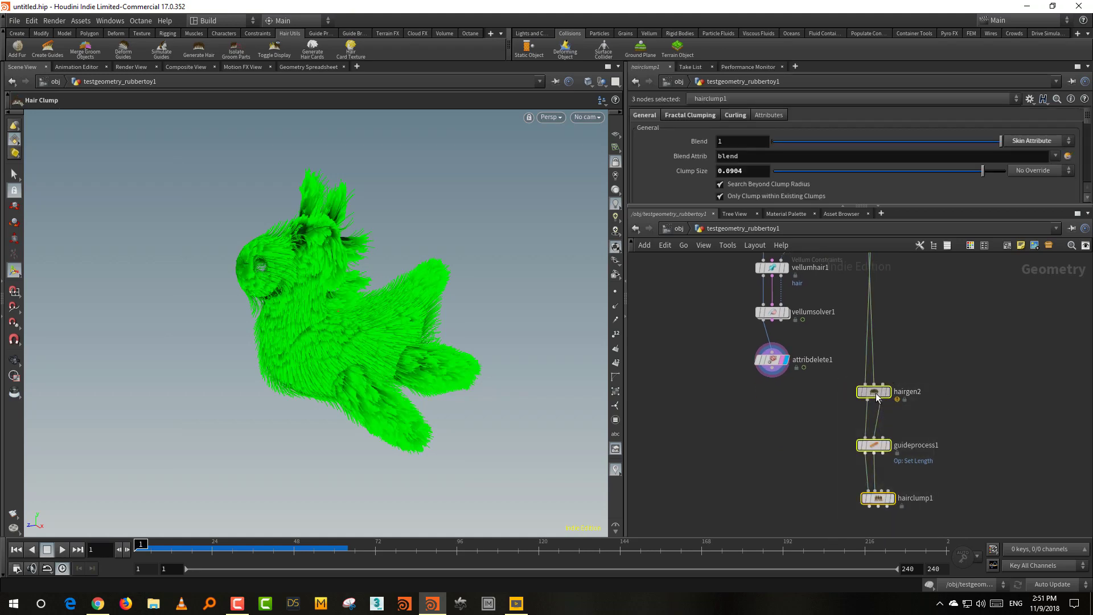
pyautogui.scroll(4, 900, 411)
pyautogui.click(729, 371)
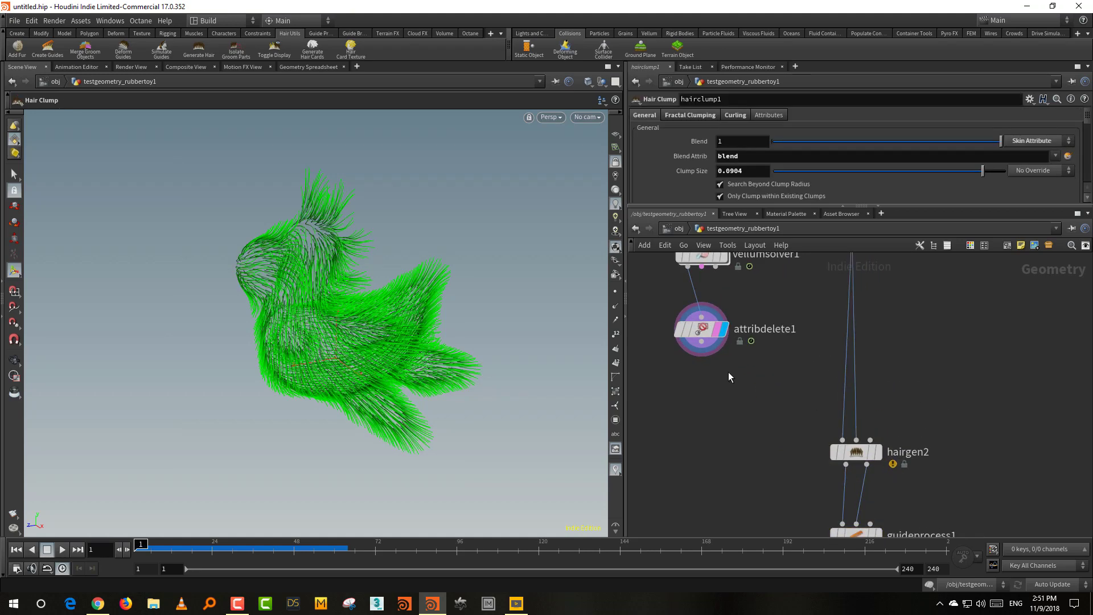
pyautogui.click(702, 342)
pyautogui.click(871, 441)
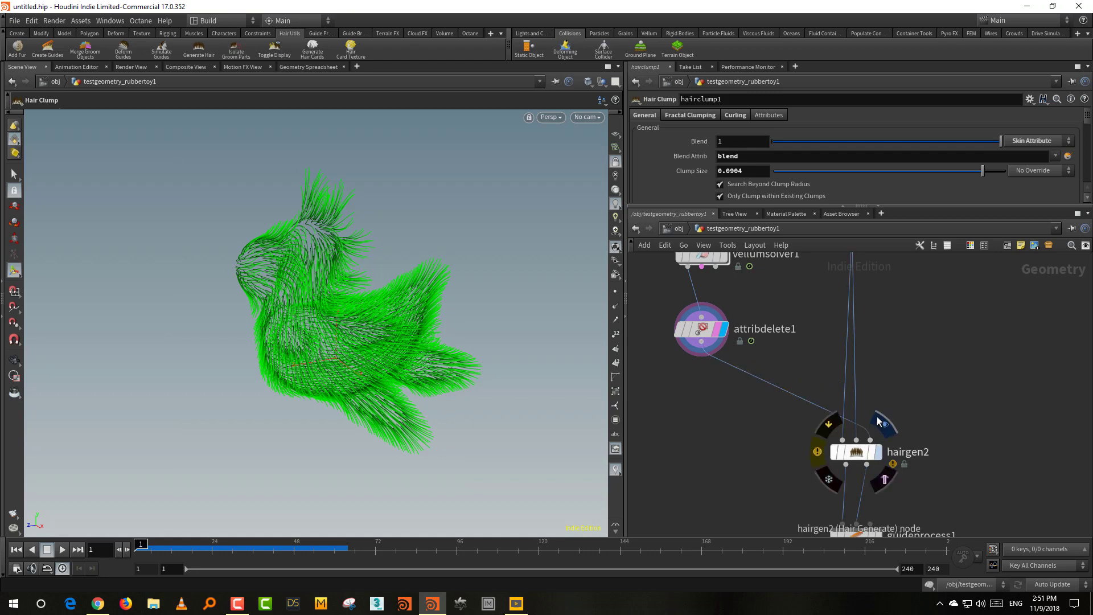
pyautogui.press('y')
pyautogui.moveTo(791, 370); pyautogui.dragTo(743, 377)
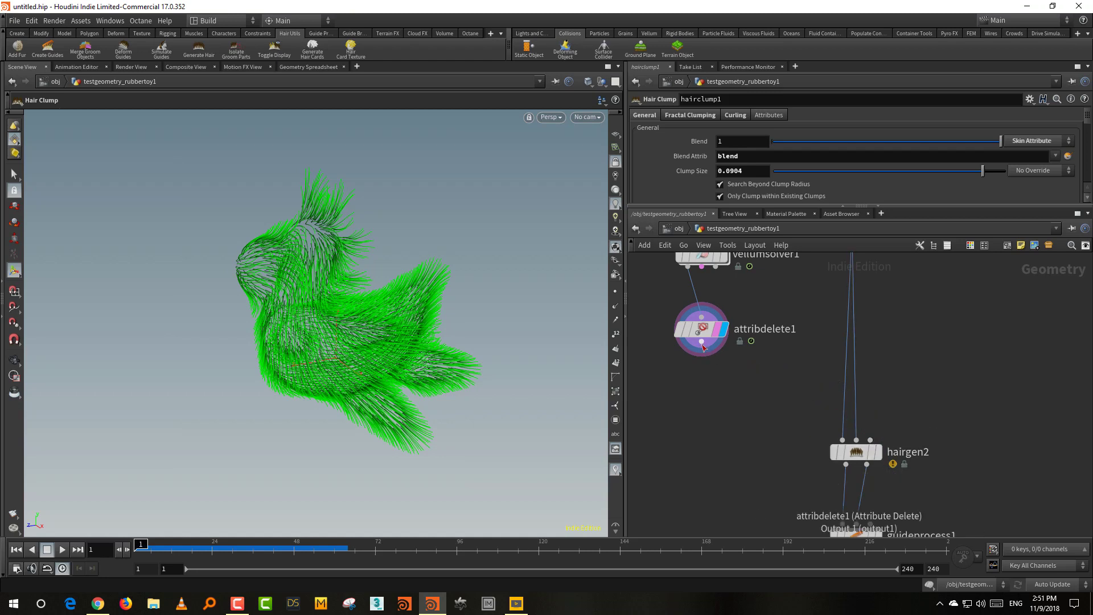
# Wire attribdelete1's output into hairgen2's second input and display hairgen2.
pyautogui.click(702, 342)
pyautogui.click(857, 441)
pyautogui.click(877, 456)
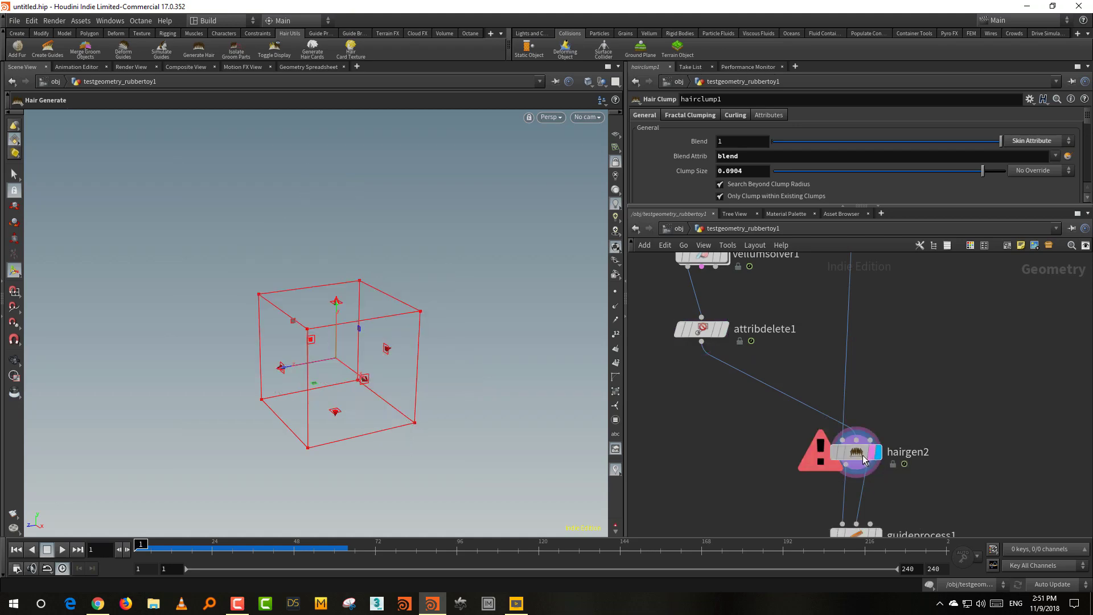
# Read the error details in hairgen2's node info and dismiss the graphics driver notification.
pyautogui.click(814, 456)
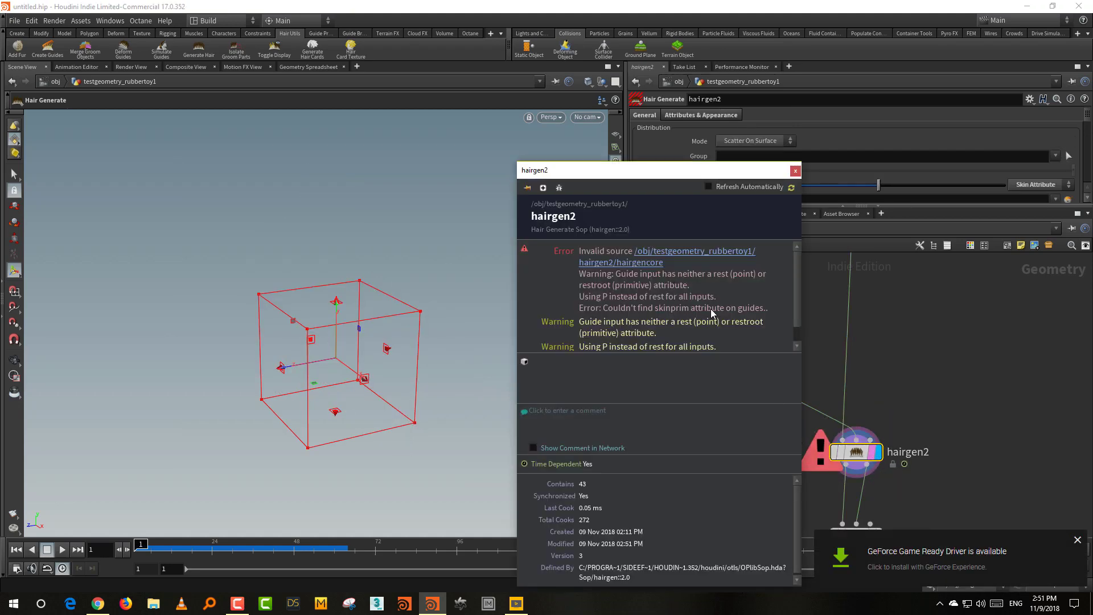
pyautogui.click(959, 386)
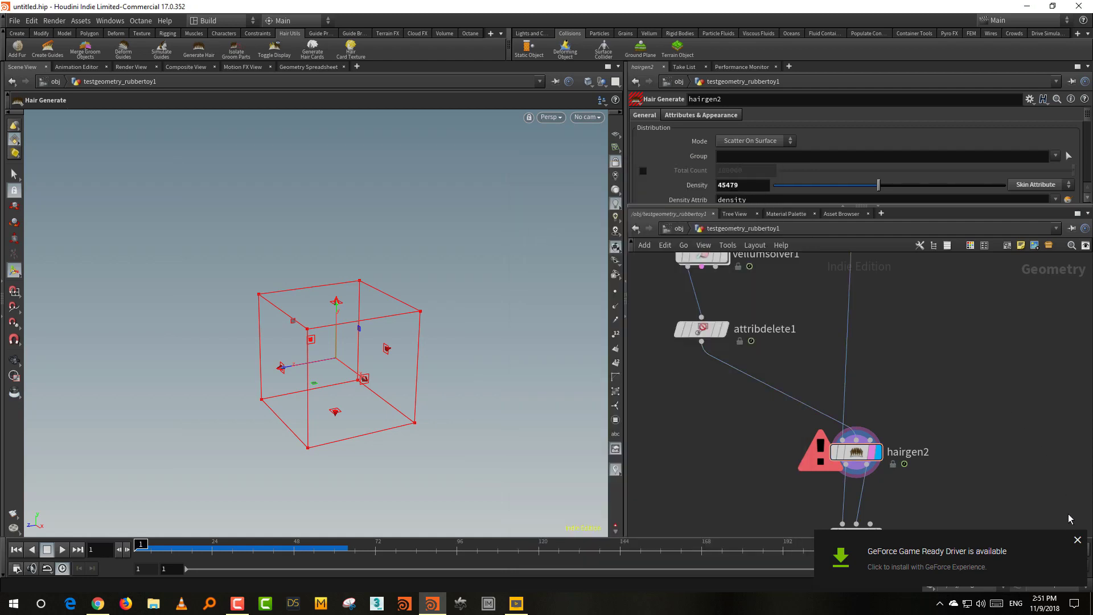
pyautogui.click(1078, 542)
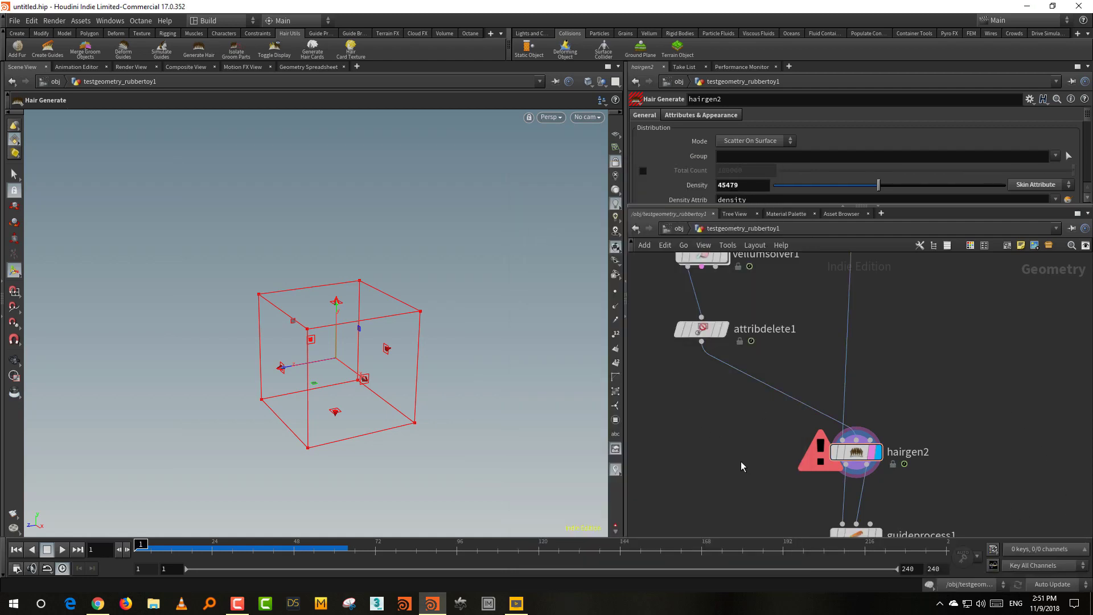
# Add a Guide Skin Attribute Lookup node below attribdelete1, next to hairgen2.
pyautogui.press('Tab')
pyautogui.write('gui')
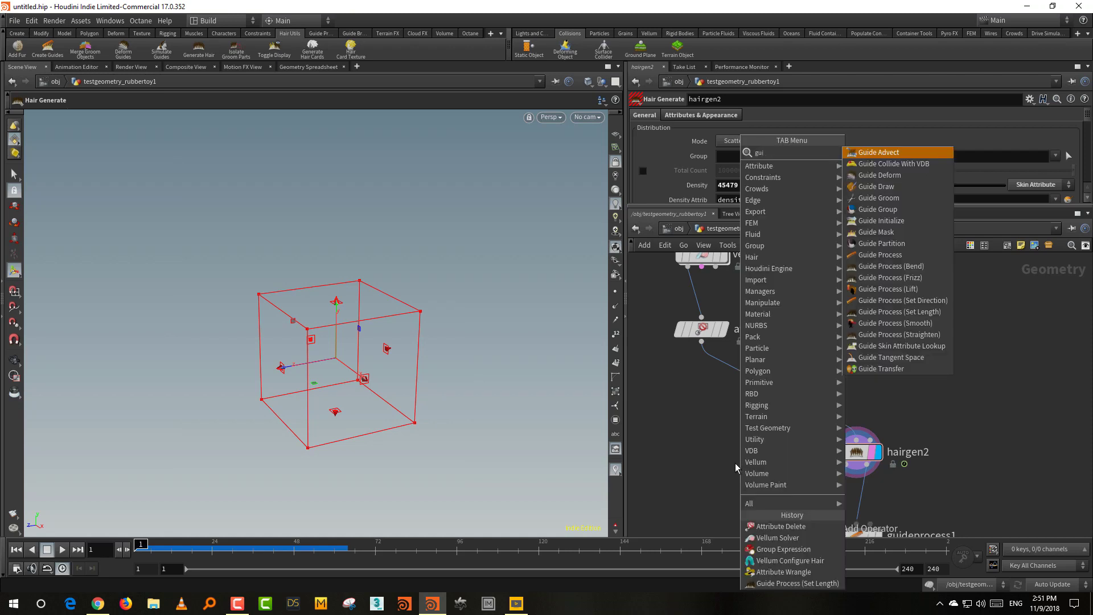
pyautogui.write('deac')
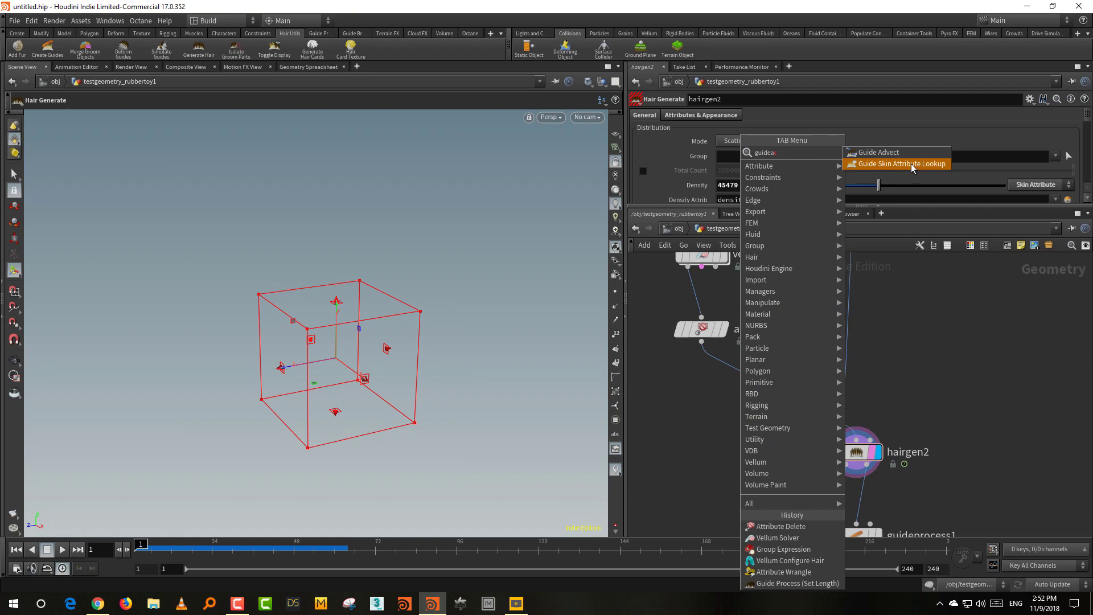
pyautogui.click(911, 164)
pyautogui.click(729, 422)
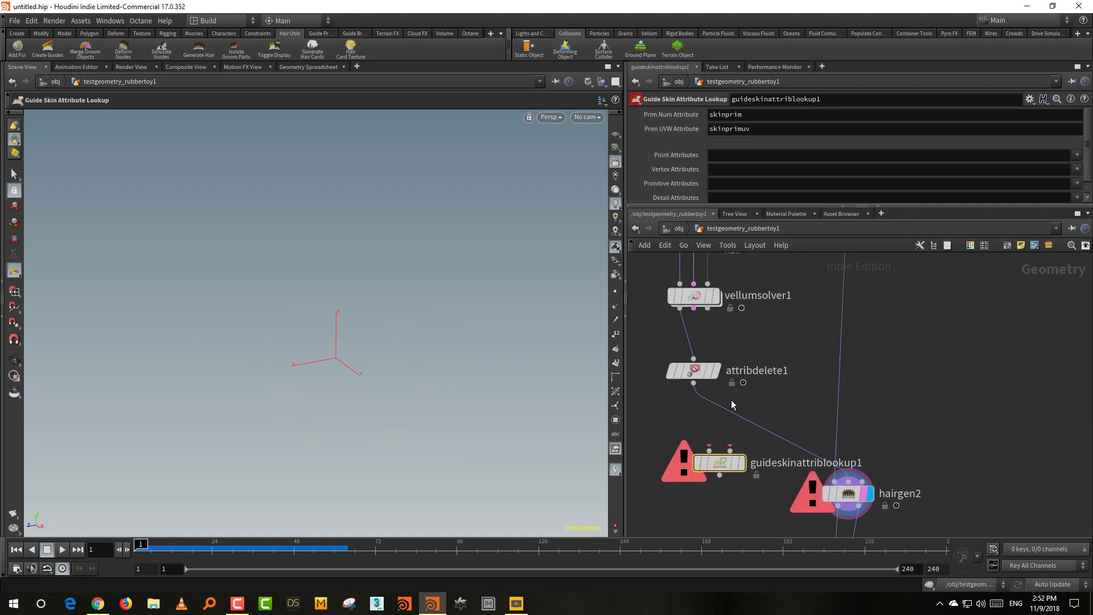
# Wire attribdelete1 into guideskinattriblookup1's first input and guidecollidevdb1's second output into its second input, and display the lookup node.
pyautogui.click(694, 384)
pyautogui.click(709, 448)
pyautogui.scroll(-4, 798, 354)
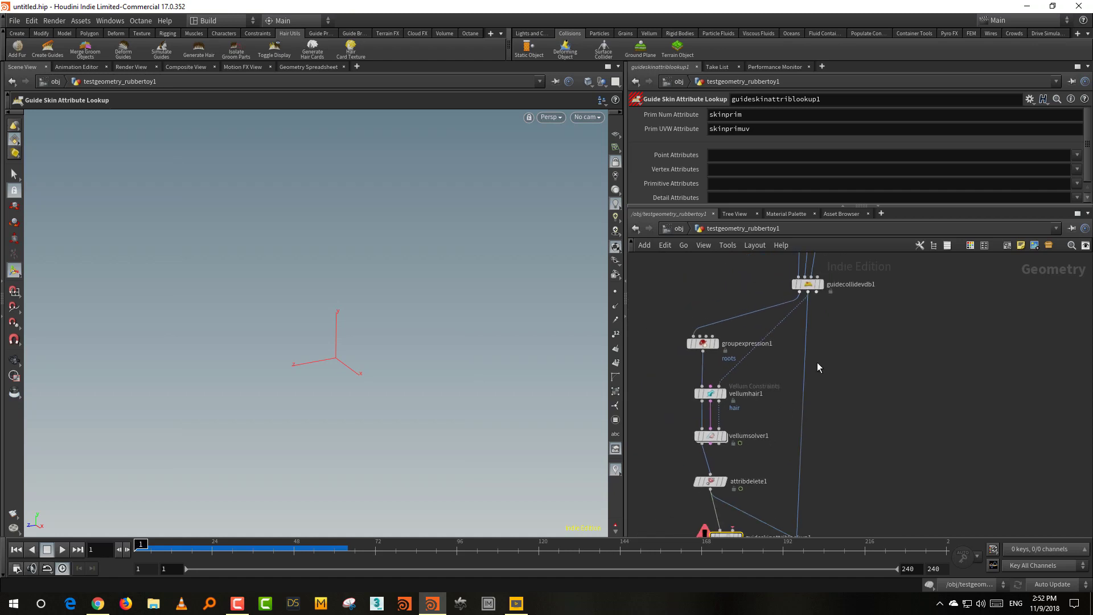
pyautogui.moveTo(817, 363); pyautogui.dragTo(815, 350, button='middle')
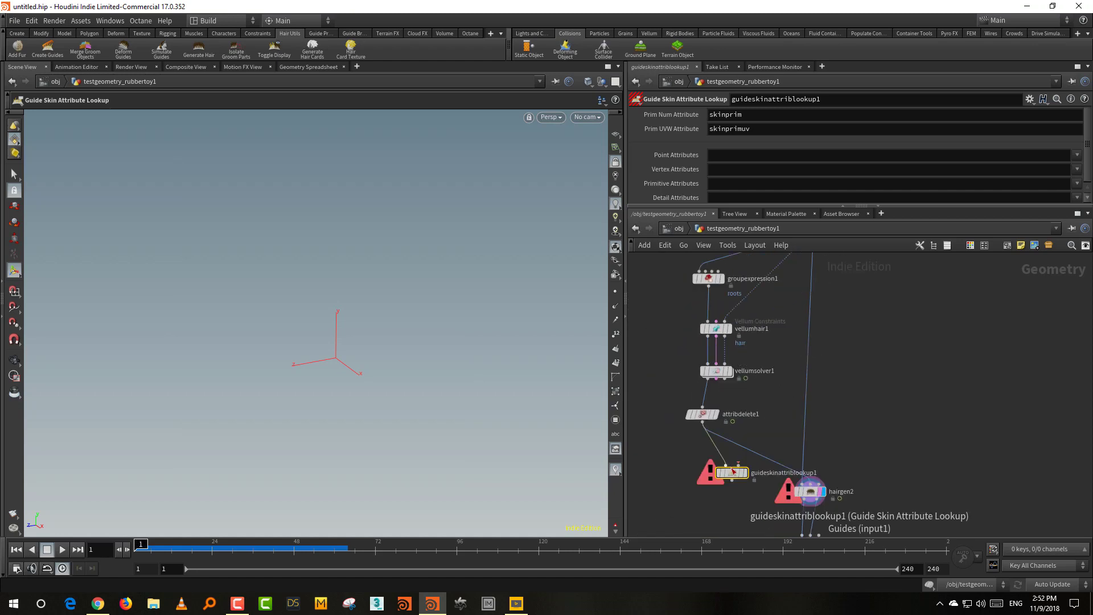
pyautogui.moveTo(730, 471); pyautogui.dragTo(720, 468)
pyautogui.moveTo(802, 261); pyautogui.dragTo(795, 334, button='middle')
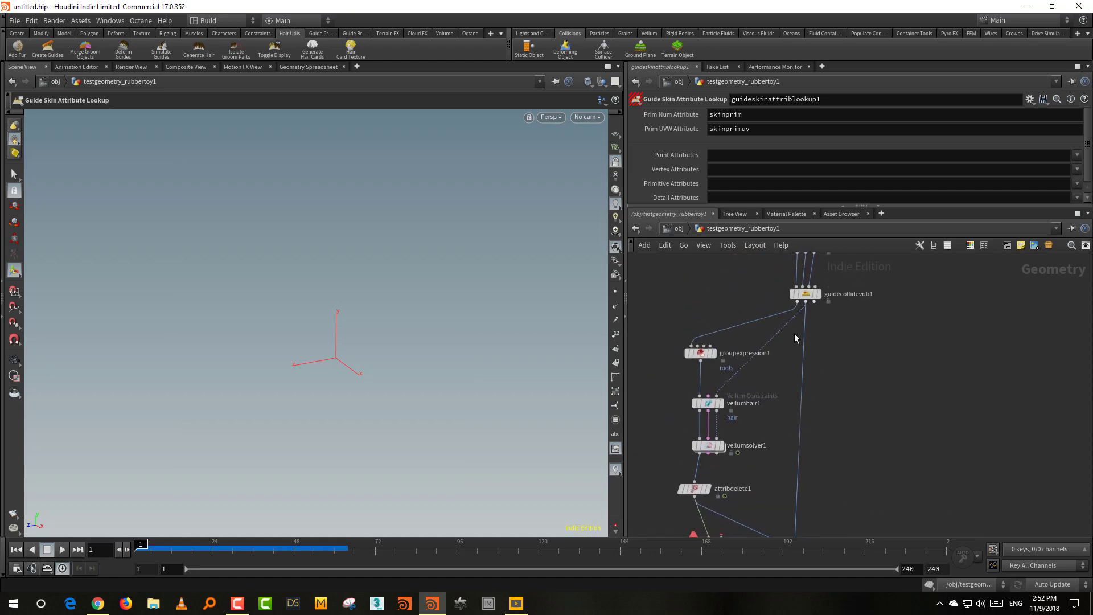
pyautogui.click(807, 305)
pyautogui.click(752, 422)
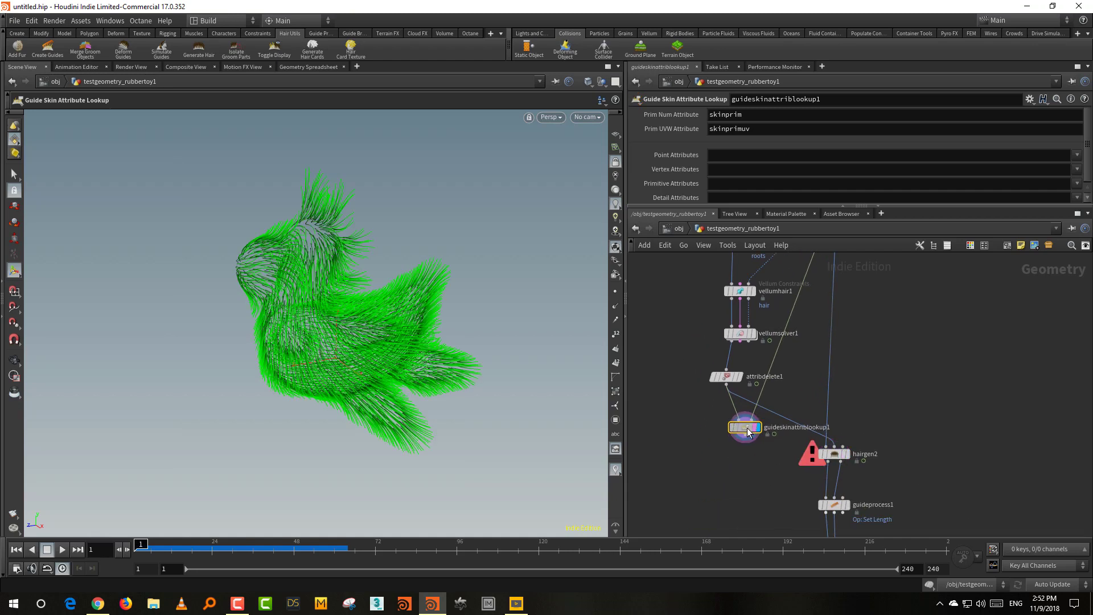
# Feed guideskinattriblookup1's output into hairgen2's second input in place of attribdelete1, then display and select hairgen2.
pyautogui.click(746, 436)
pyautogui.click(850, 454)
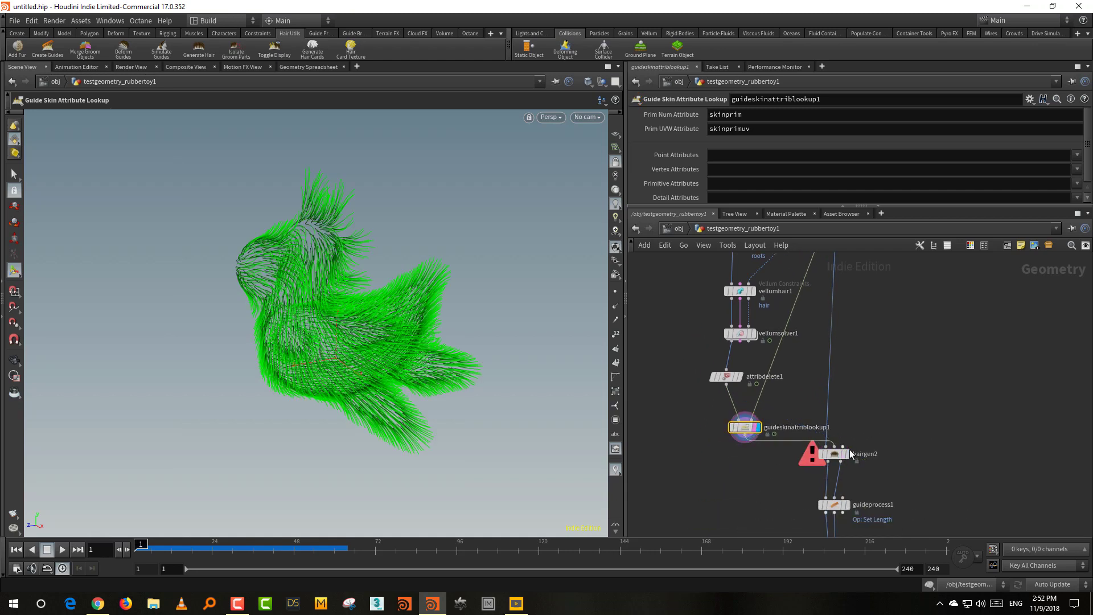
pyautogui.click(846, 455)
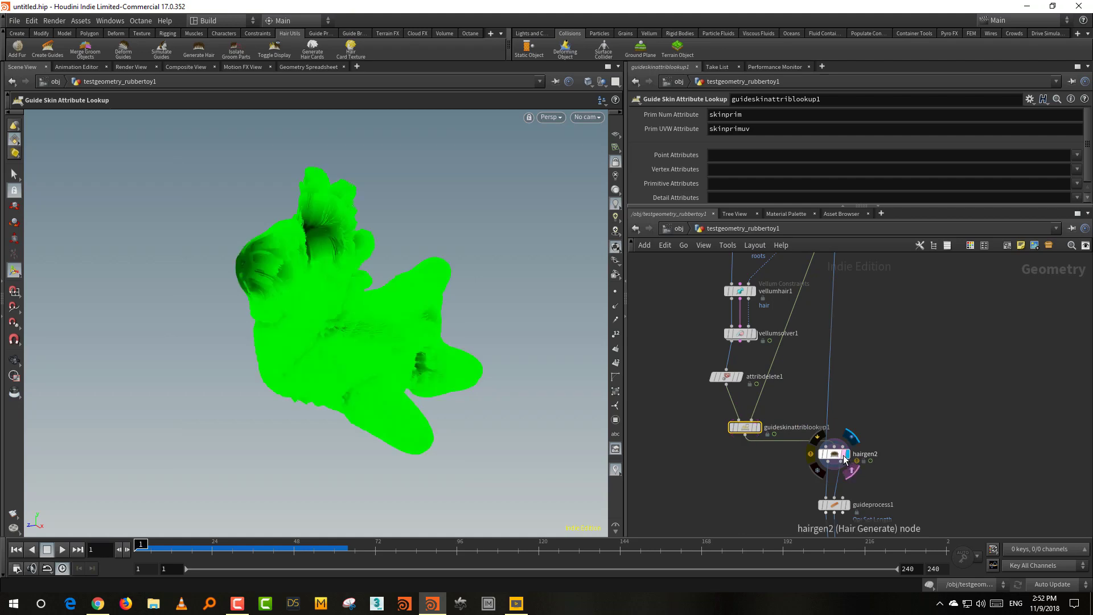
pyautogui.click(835, 456)
# Display hairclump1 at the end of the chain and shift it slightly down below guideprocess1.
pyautogui.moveTo(834, 453)
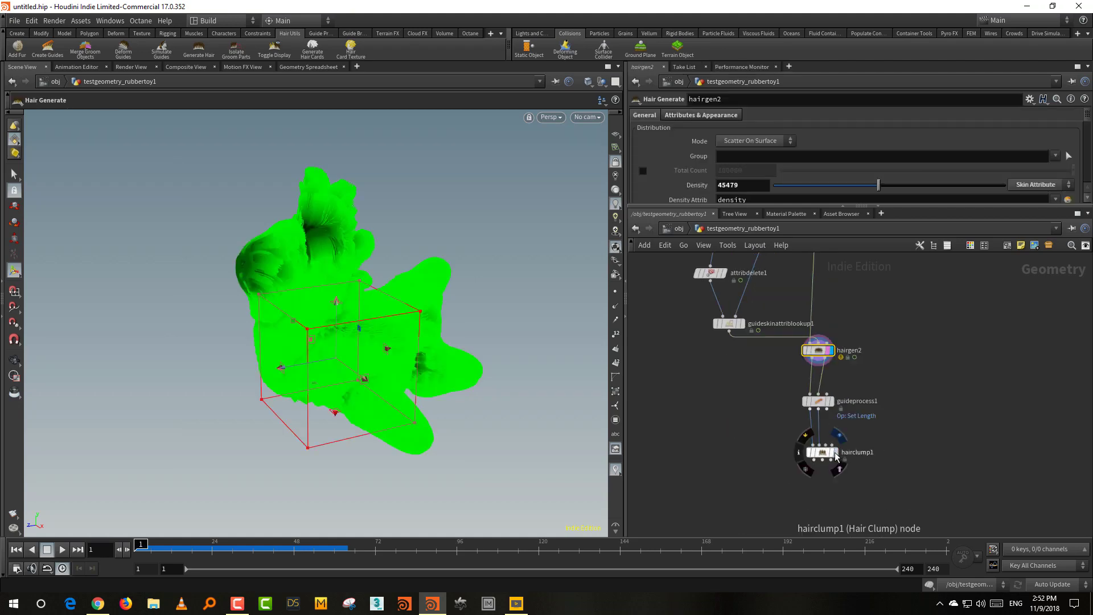
pyautogui.click(835, 453)
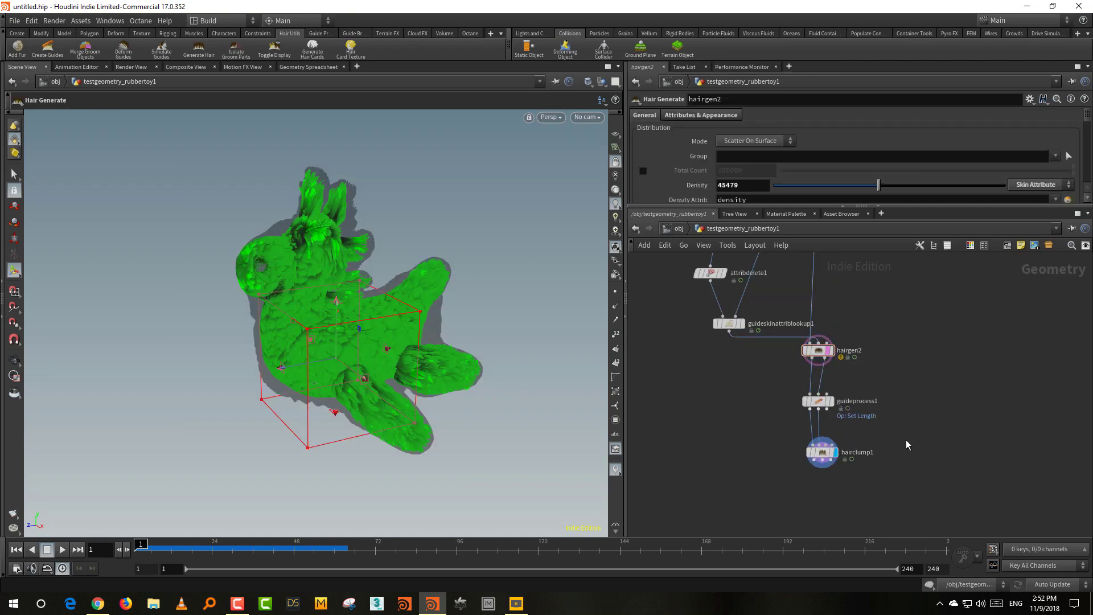
pyautogui.moveTo(832, 451); pyautogui.dragTo(837, 462)
# Move the timeline to frame 24 and examine the clumped hair on the toy from several angles.
pyautogui.press('Escape')
pyautogui.moveTo(568, 465); pyautogui.dragTo(471, 476)
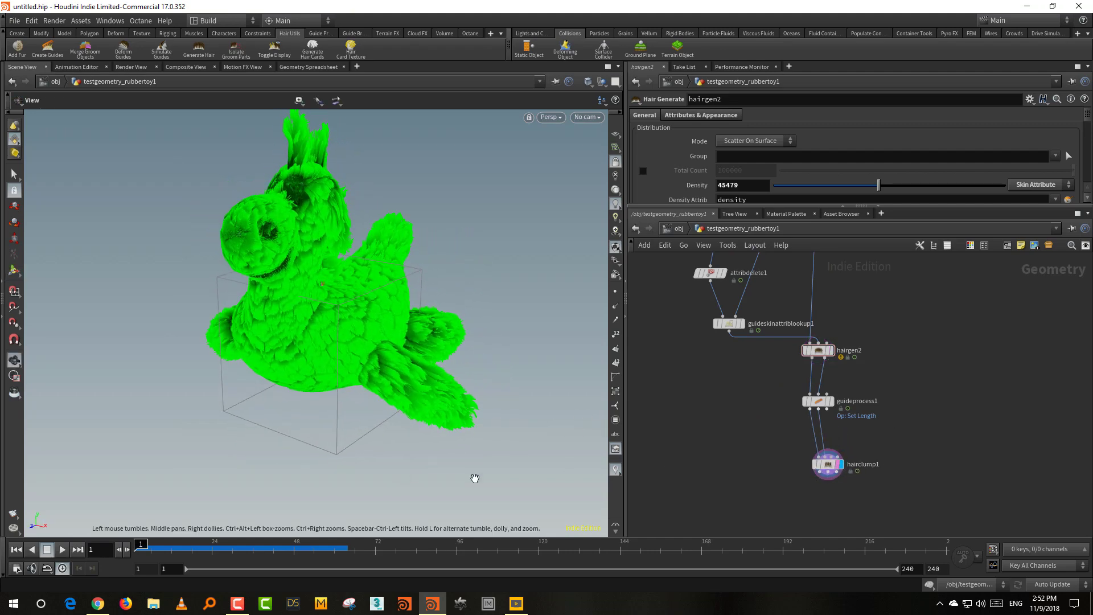
pyautogui.press('Return')
pyautogui.click(212, 548)
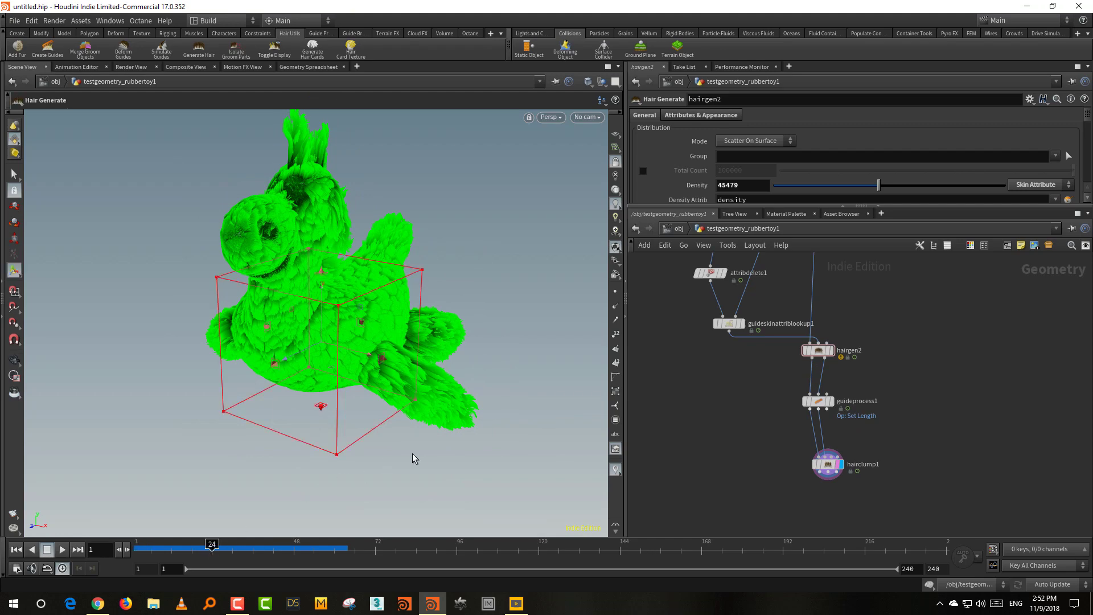
pyautogui.press('Escape')
pyautogui.moveTo(426, 477); pyautogui.dragTo(409, 309)
pyautogui.press('Return')
pyautogui.click(294, 546)
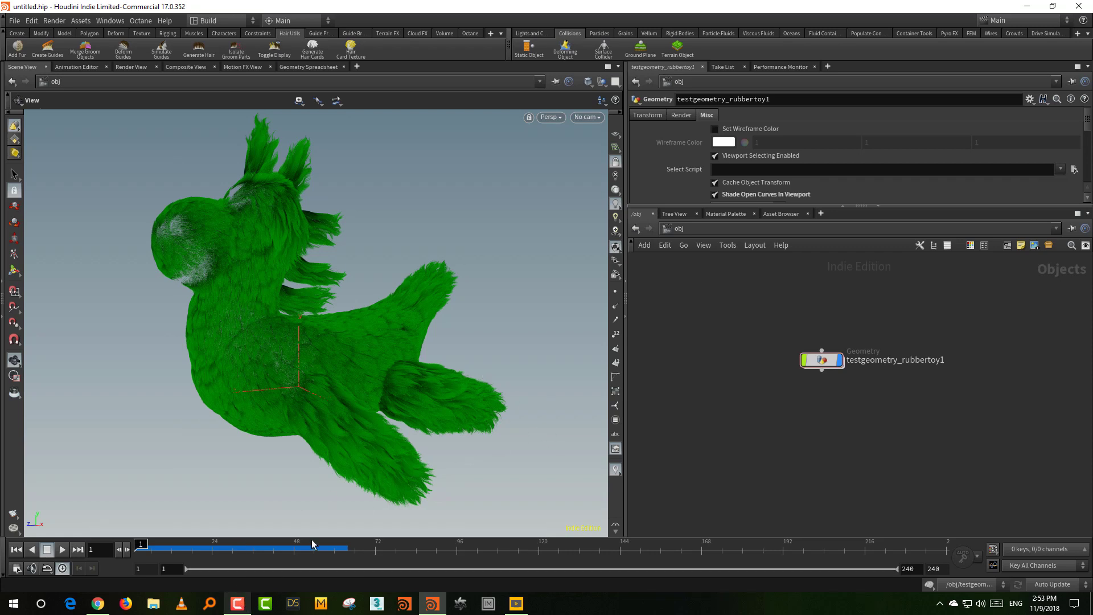
# Play the 60-frame hair flipbook in MPlay, stop it and return it to frame 1.
pyautogui.click(237, 605)
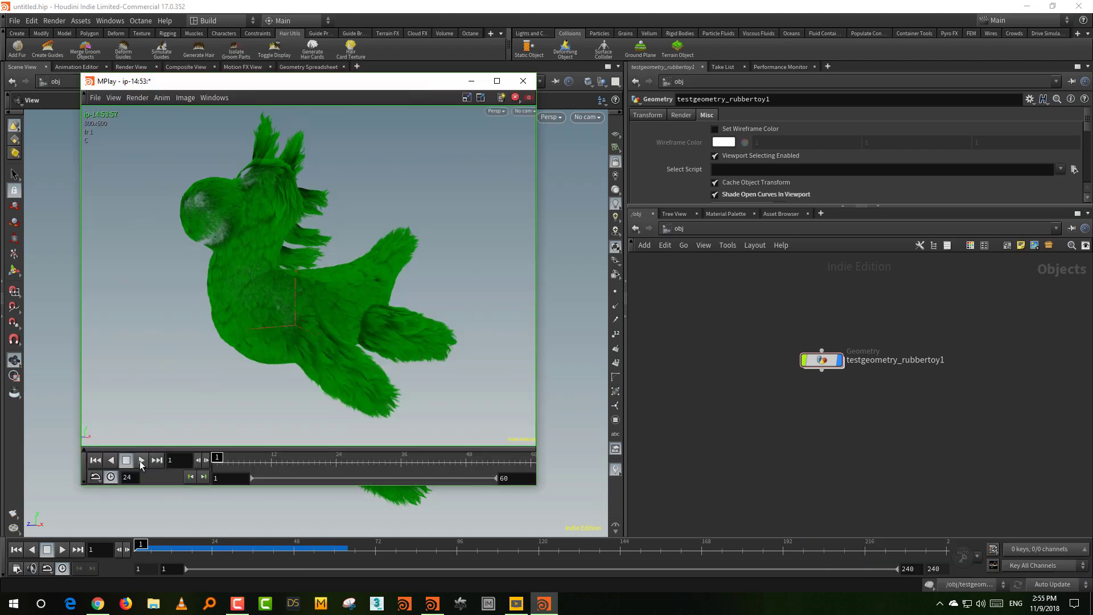
pyautogui.click(141, 461)
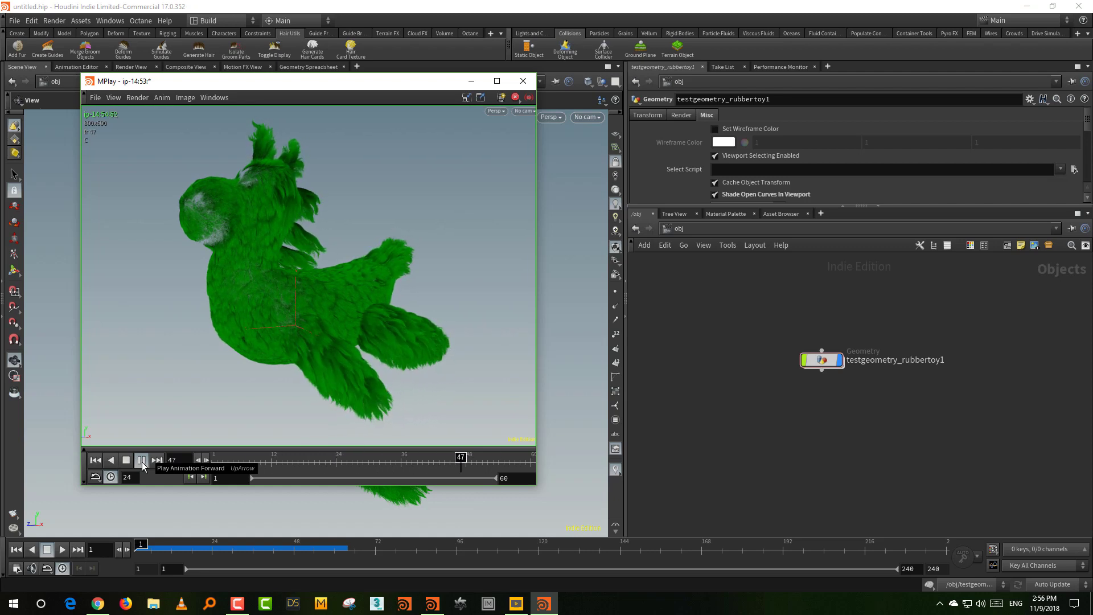
pyautogui.click(127, 460)
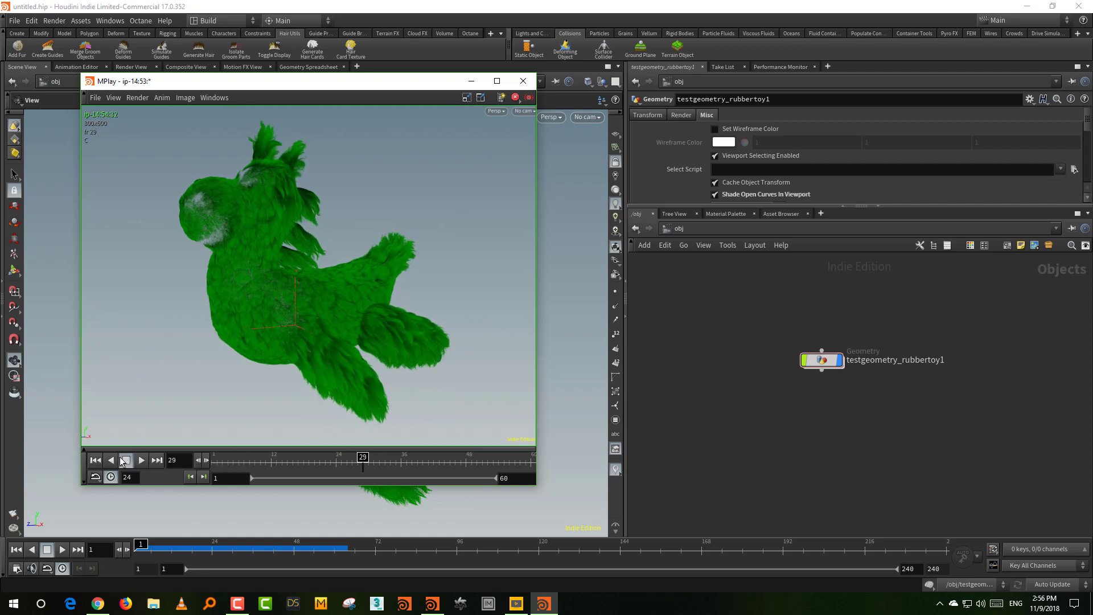
pyautogui.moveTo(228, 466); pyautogui.dragTo(200, 468)
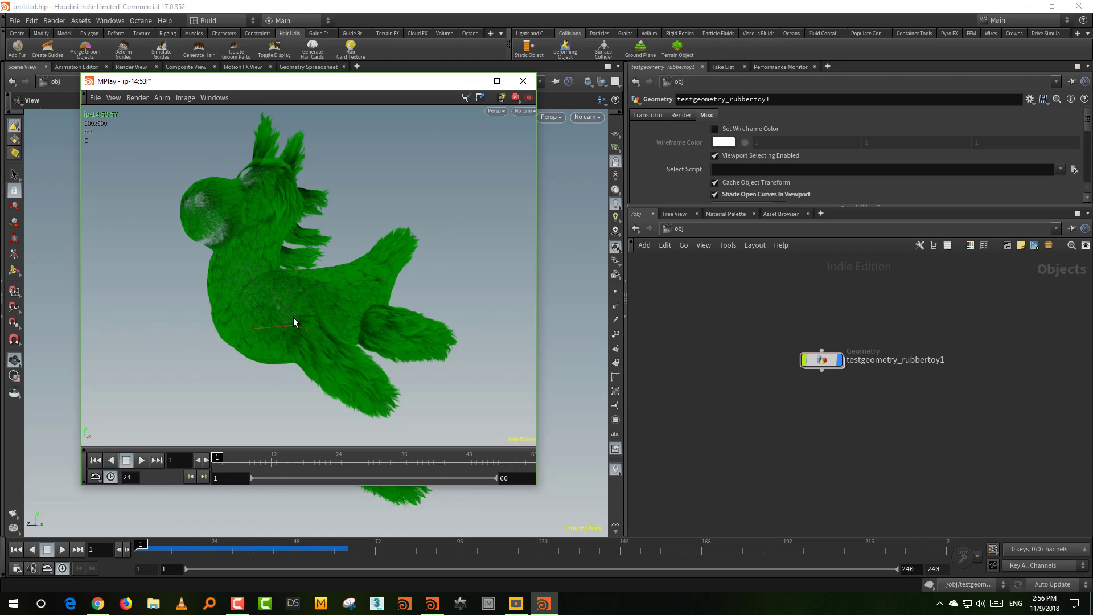
# Reopen the testgeometry_rubbertoy1 network in Houdini to review the node chain, and widen the network pane slightly.
pyautogui.doubleClick(822, 360)
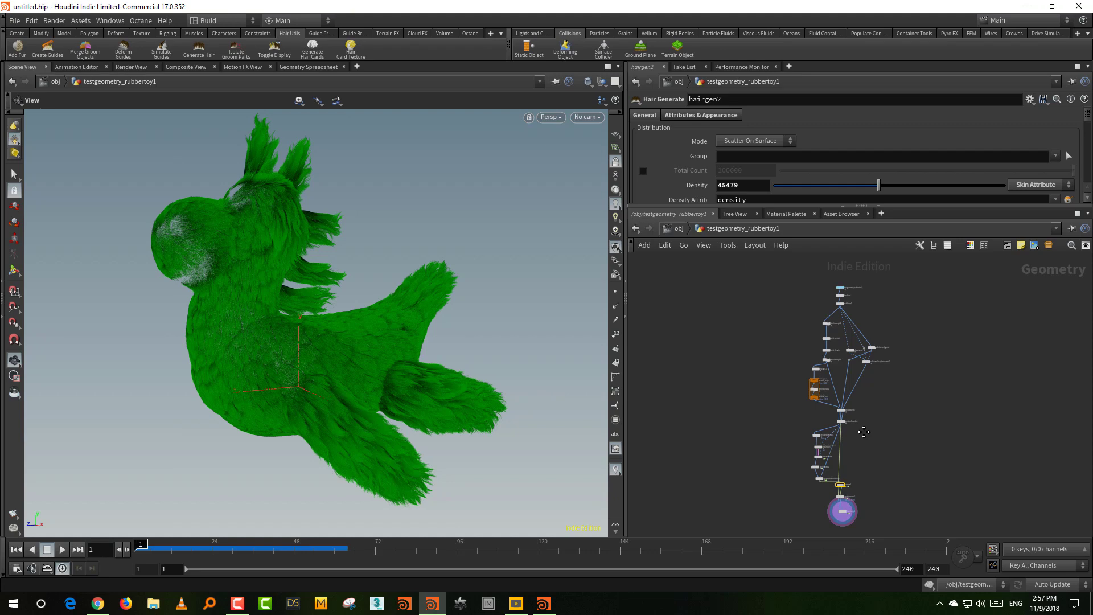
pyautogui.scroll(2, 703, 444)
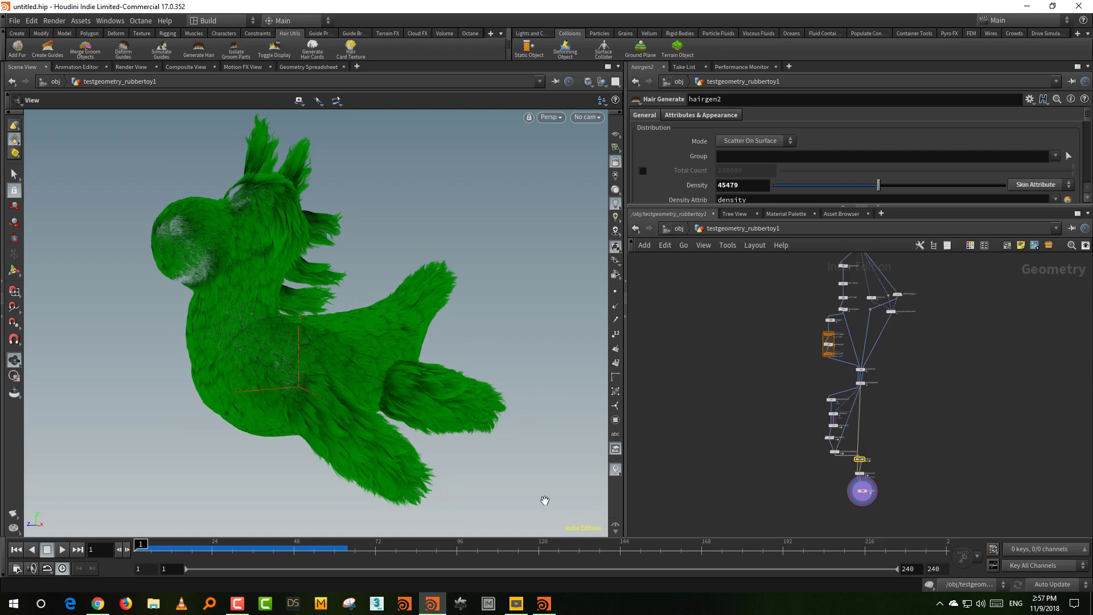
pyautogui.moveTo(627, 431); pyautogui.dragTo(616, 433)
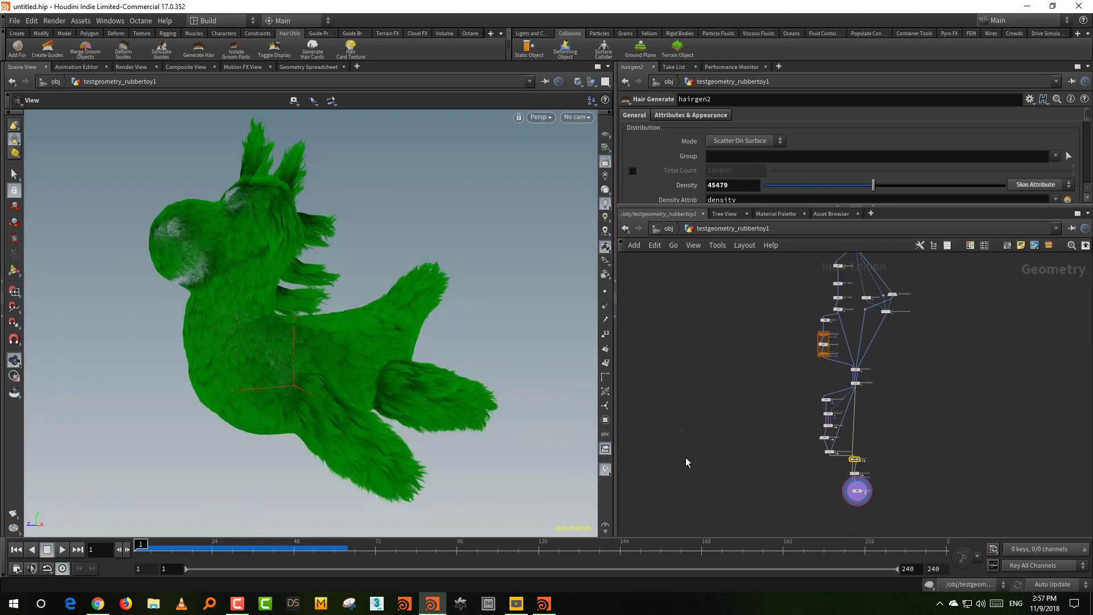